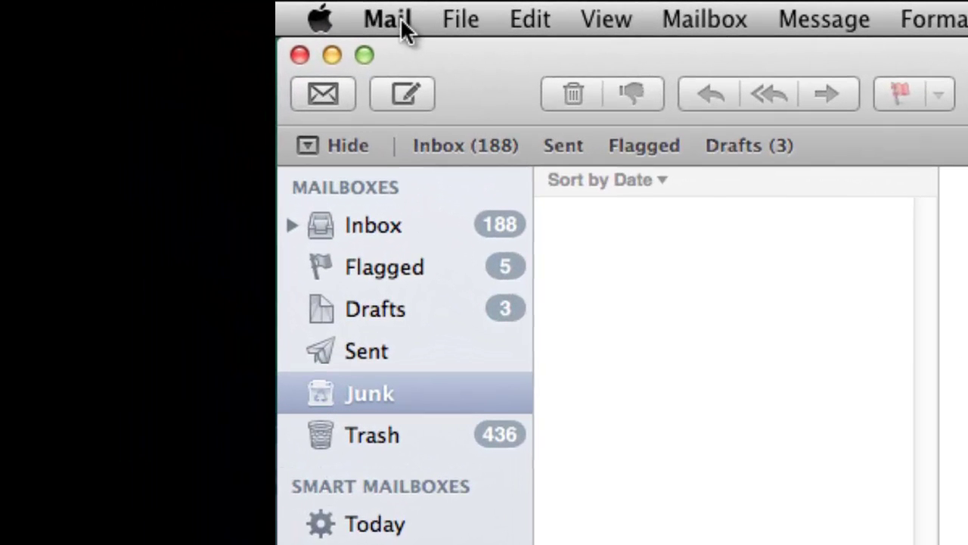
# Open the Mail application menu to get to Preferences
pyautogui.click(400, 18)
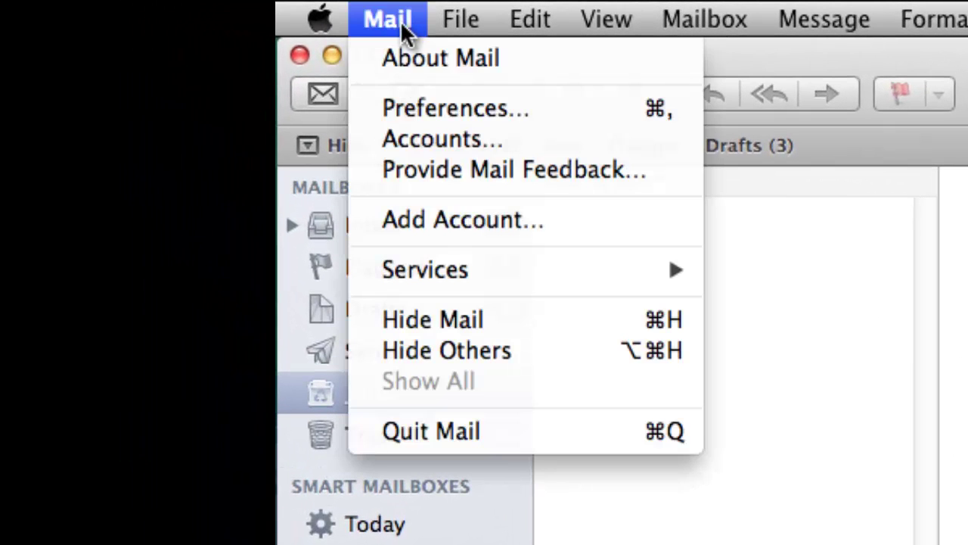
# In Mail Preferences, add a new signature named Coronis
pyautogui.click(422, 108)
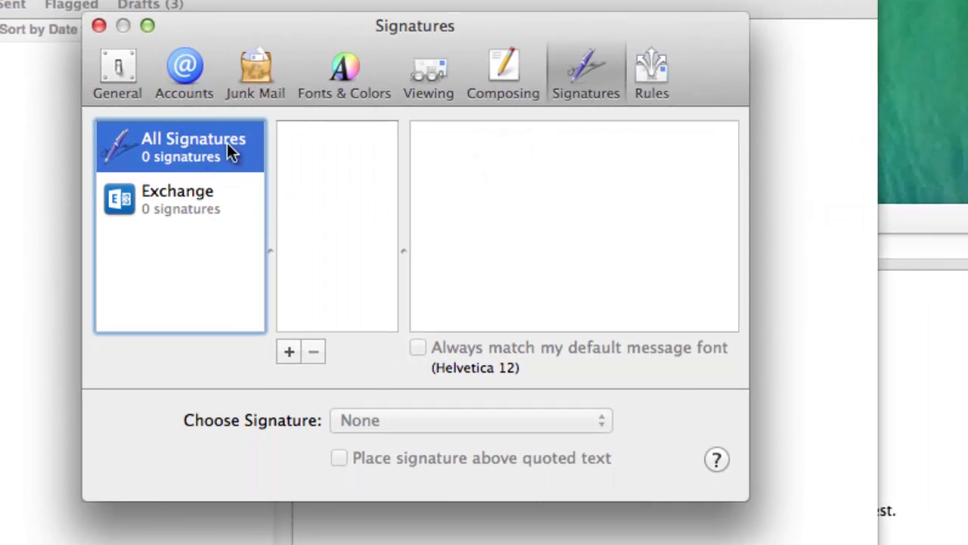
pyautogui.click(289, 352)
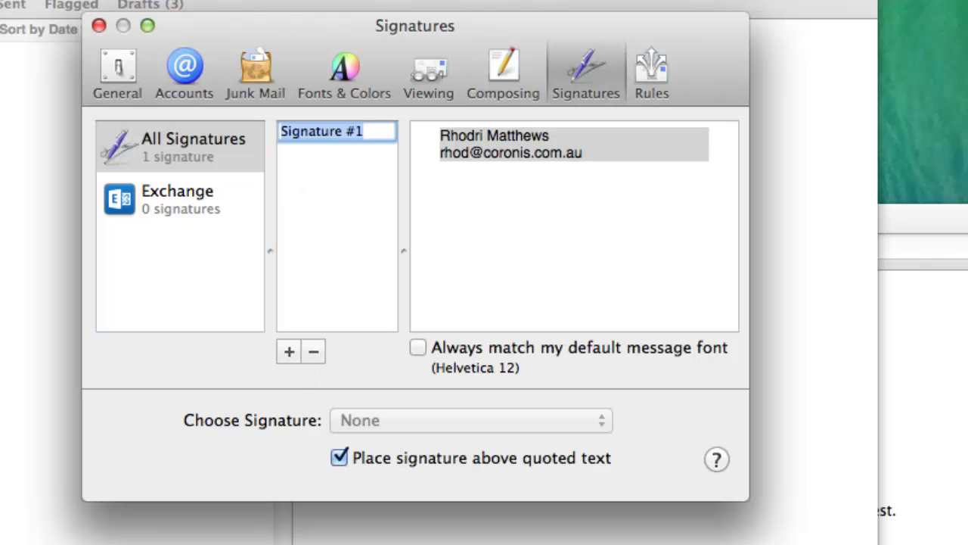
pyautogui.write('Coronis')
pyautogui.press('Return')
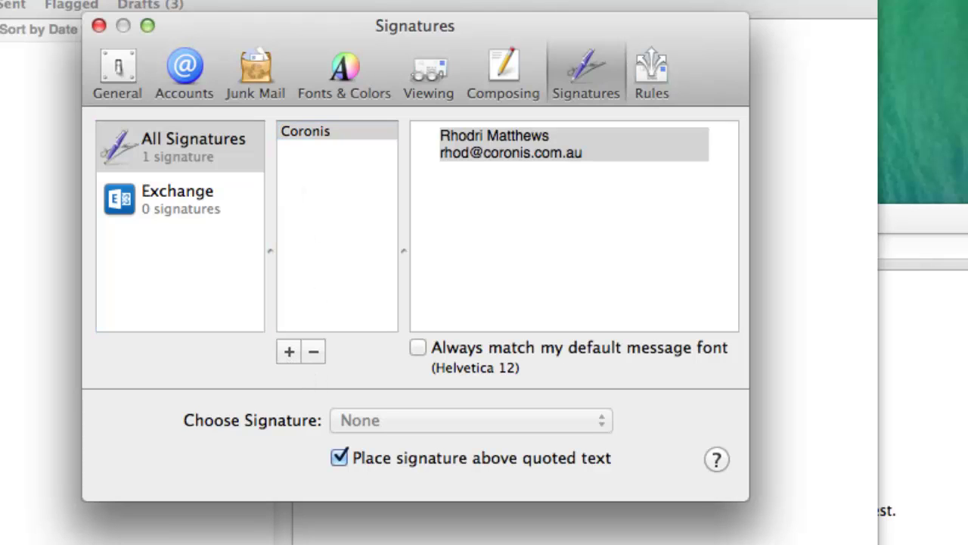
pyautogui.click(487, 236)
# Assign Coronis to the Exchange account and make it Exchange's chosen signature
pyautogui.click(279, 184)
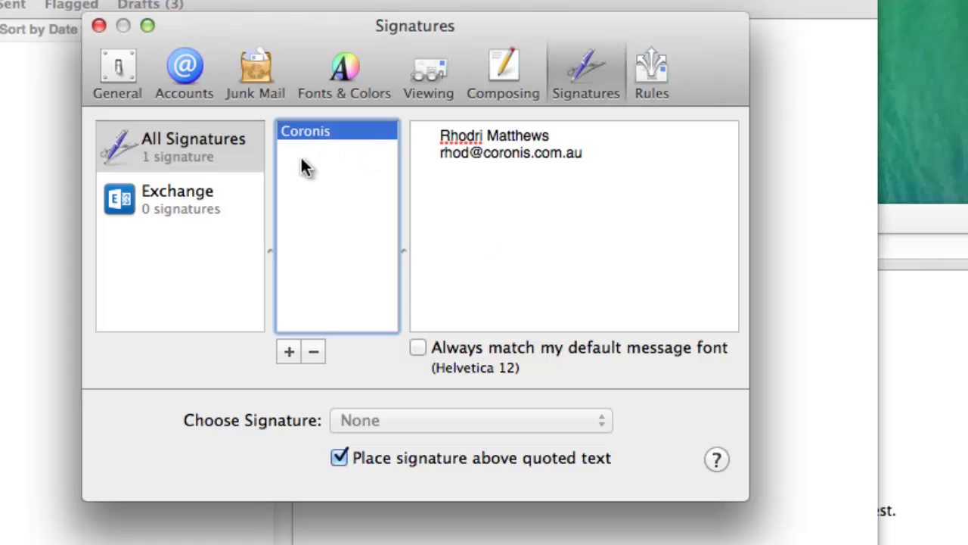
pyautogui.moveTo(294, 134); pyautogui.dragTo(197, 194)
pyautogui.click(216, 186)
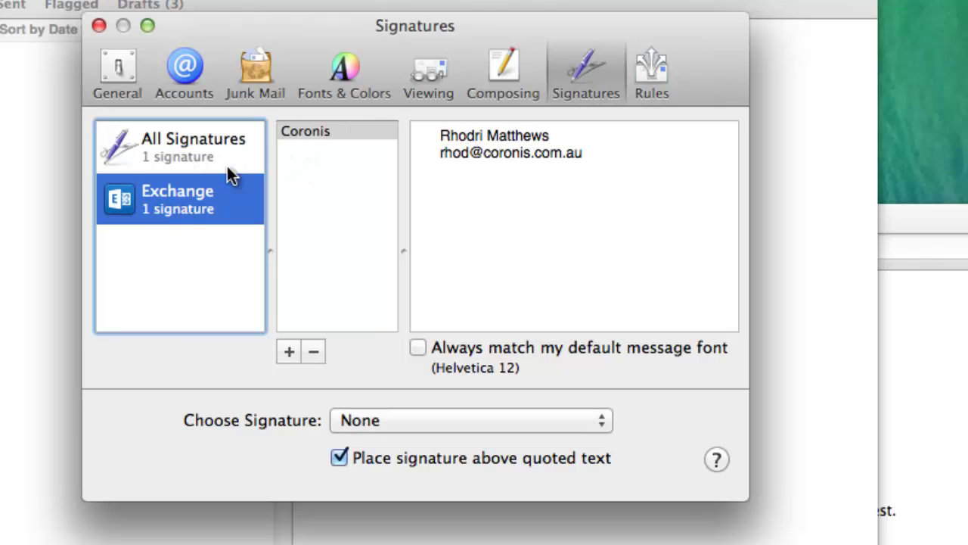
pyautogui.click(289, 133)
pyautogui.click(155, 140)
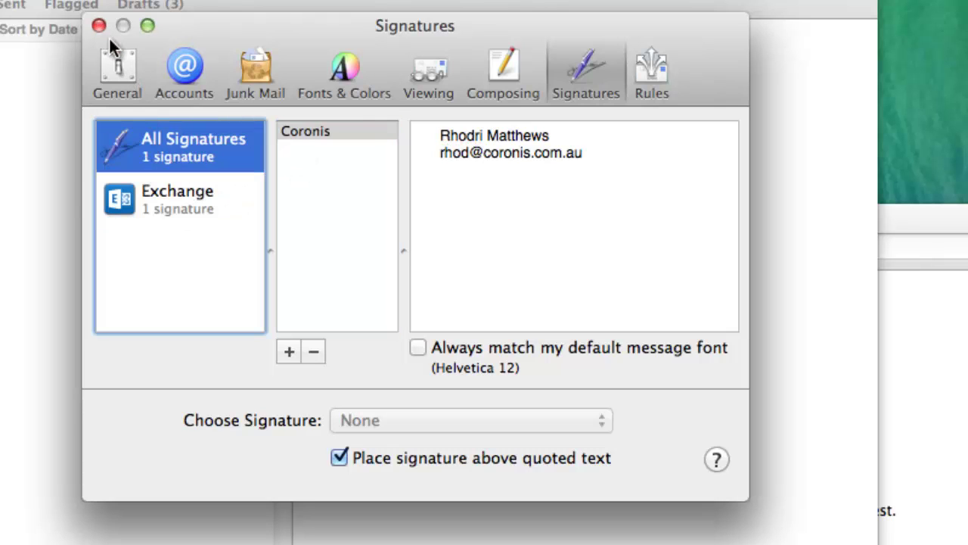
pyautogui.click(175, 211)
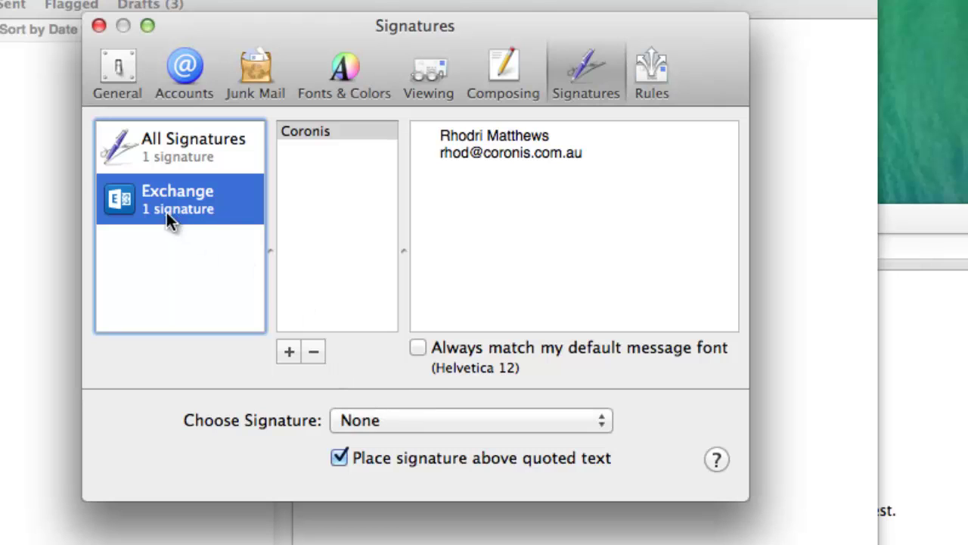
pyautogui.click(355, 425)
pyautogui.click(360, 466)
pyautogui.click(348, 195)
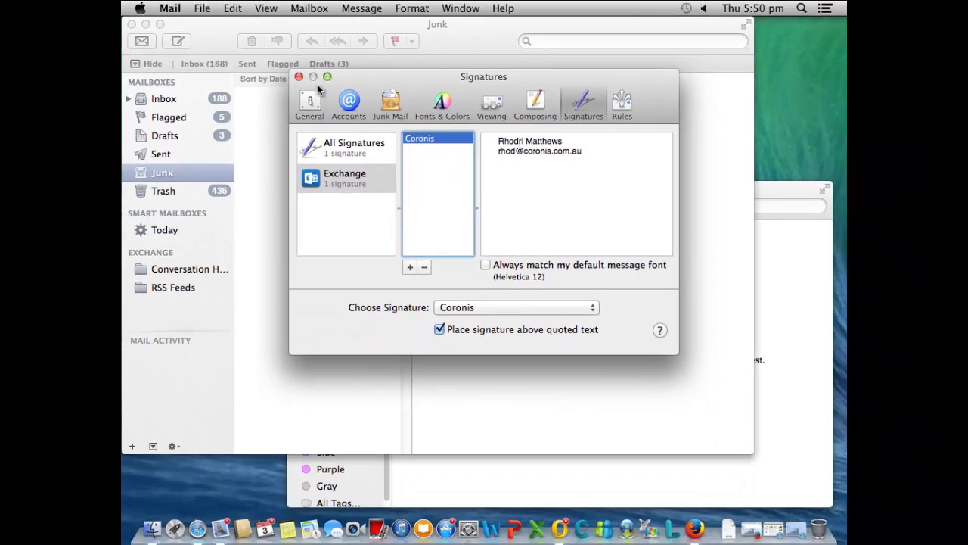
# Close the Preferences and Mail windows, then quit Mail from its Dock icon
pyautogui.click(299, 76)
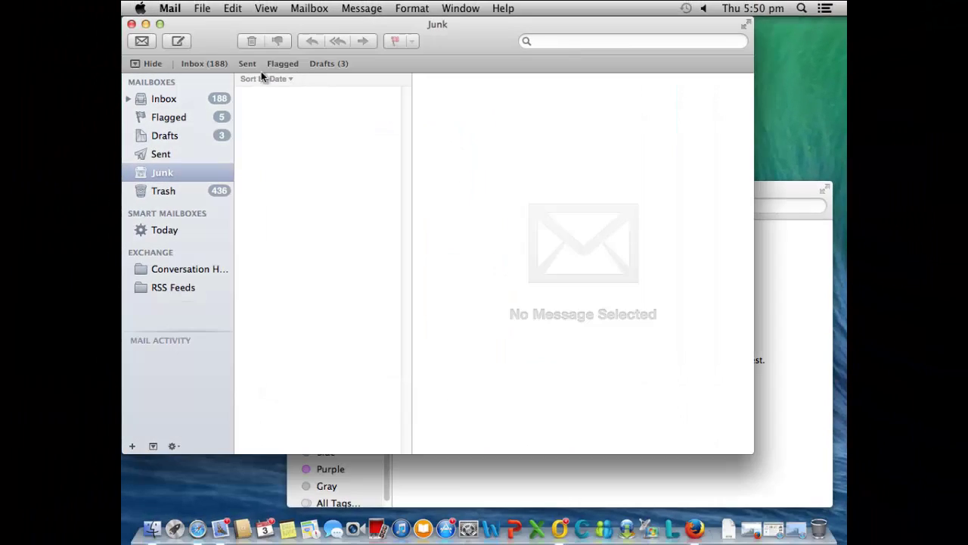
pyautogui.click(131, 25)
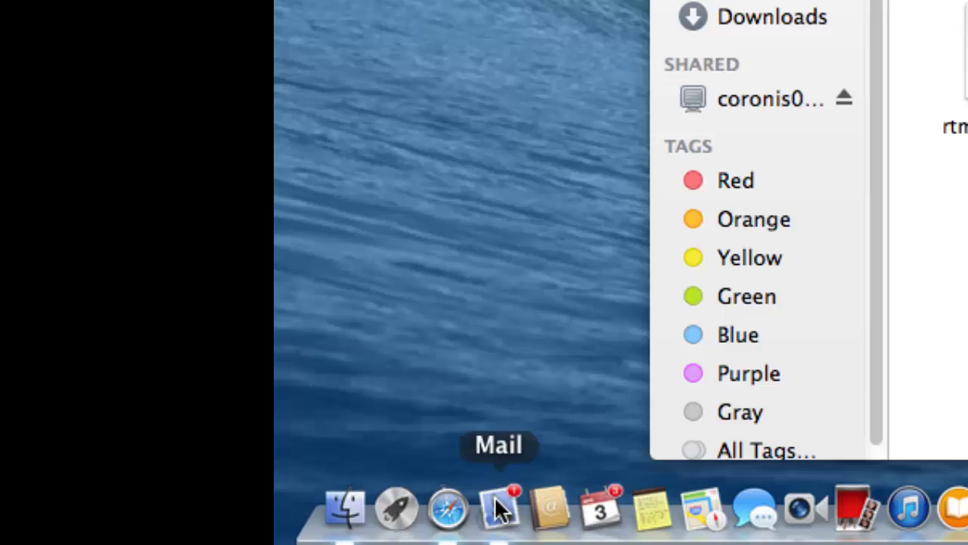
pyautogui.rightClick(499, 509)
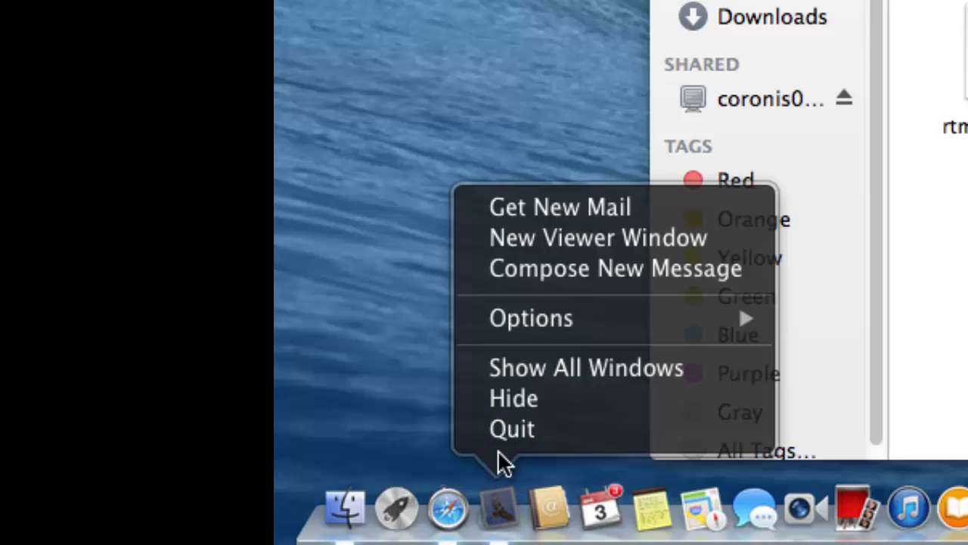
pyautogui.click(503, 431)
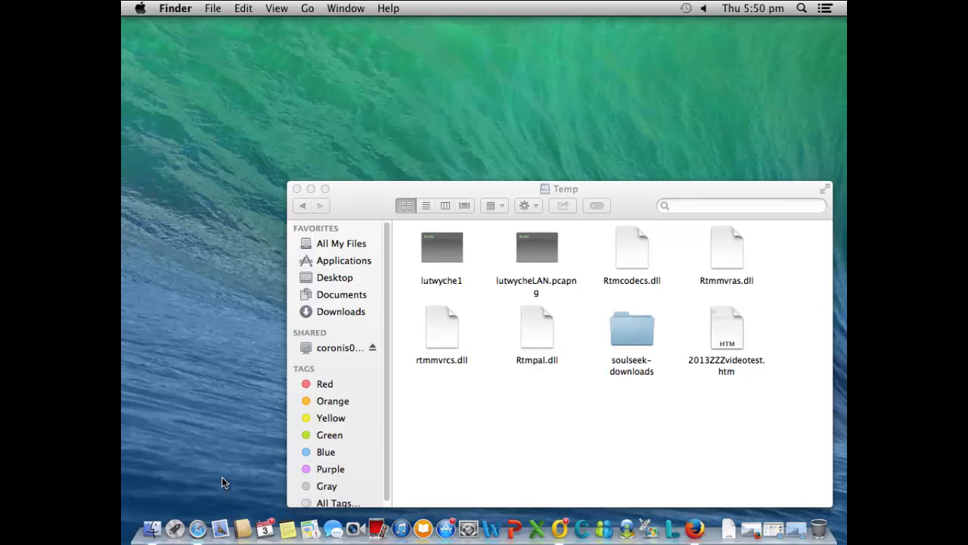
# Open 2013ZZZvideotest.htm from the Temp folder with TextEdit
pyautogui.click(460, 447)
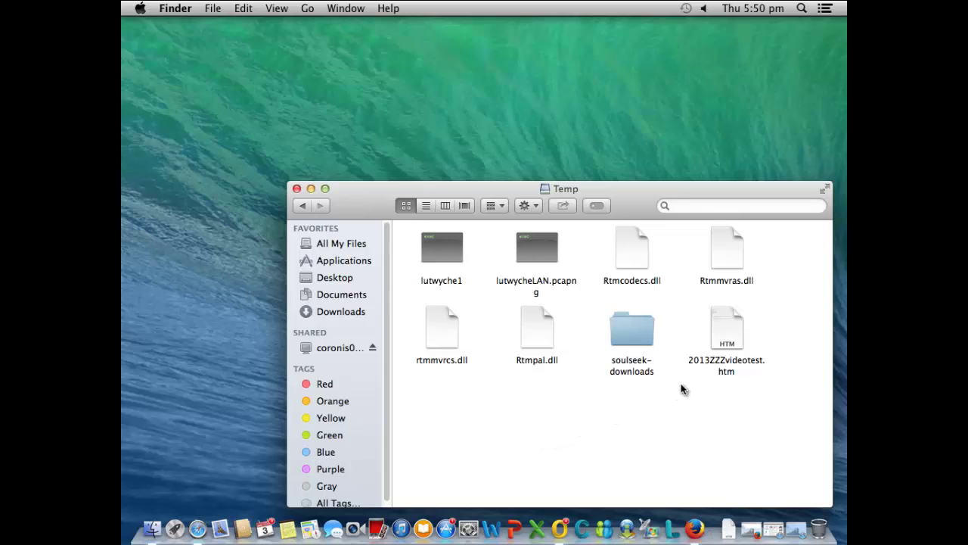
pyautogui.click(717, 365)
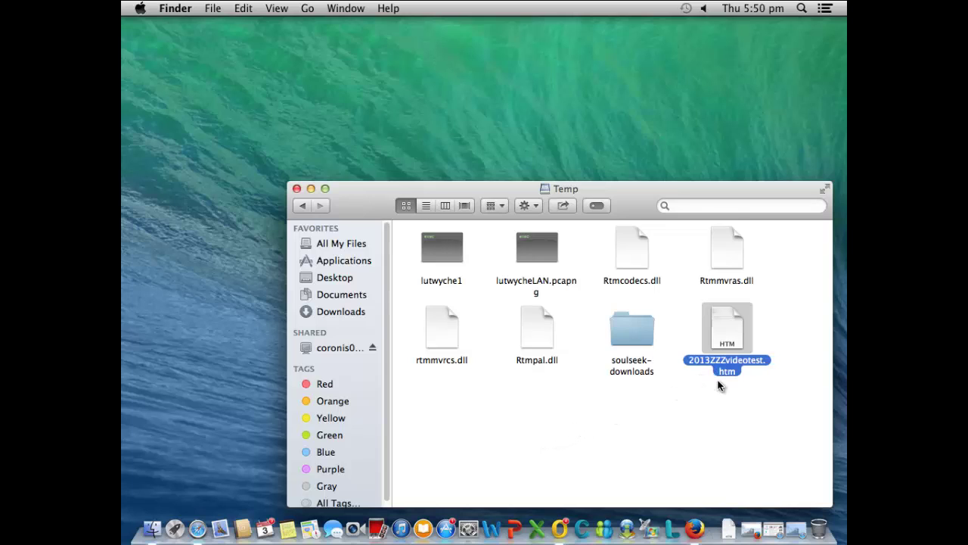
pyautogui.rightClick(725, 325)
pyautogui.moveTo(660, 245)
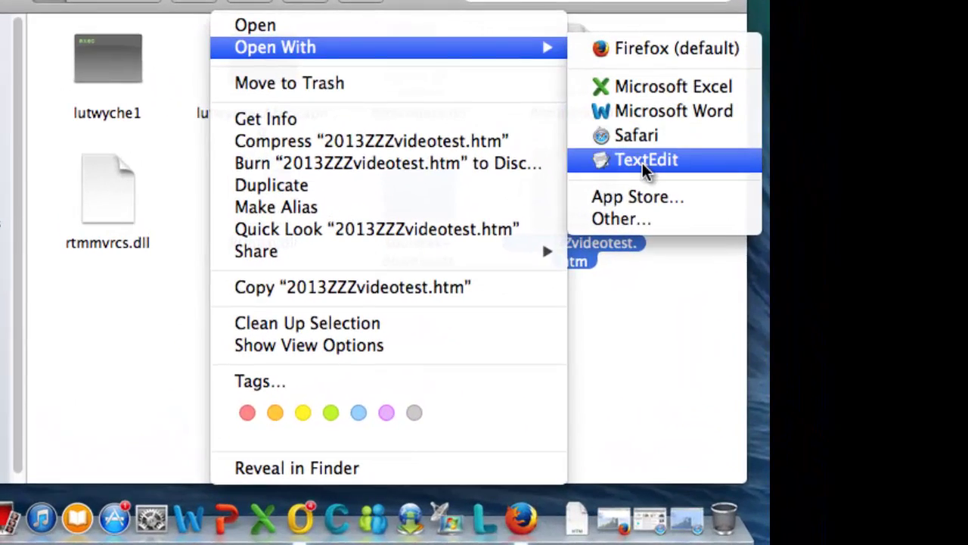
pyautogui.click(643, 162)
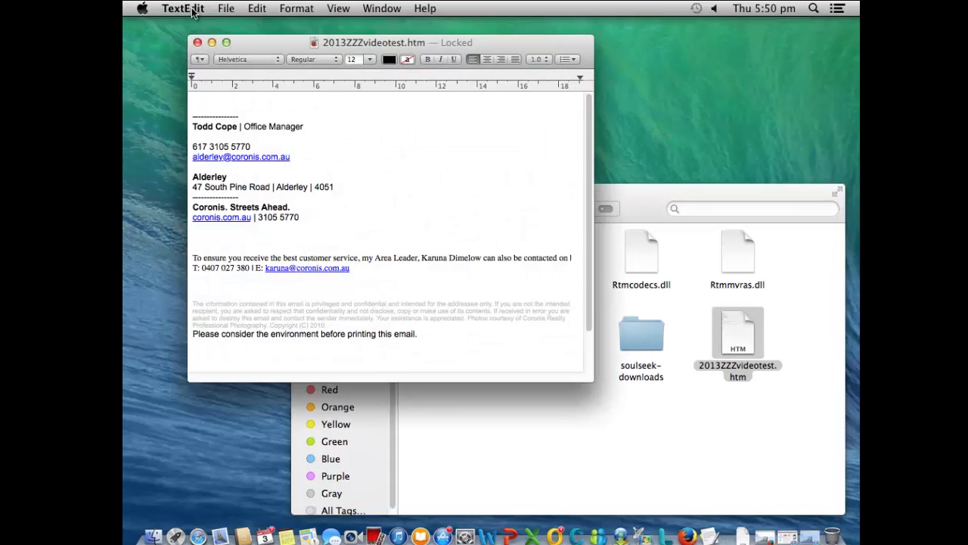
# Set TextEdit's Open and Save preference to display HTML files as HTML code
pyautogui.click(190, 9)
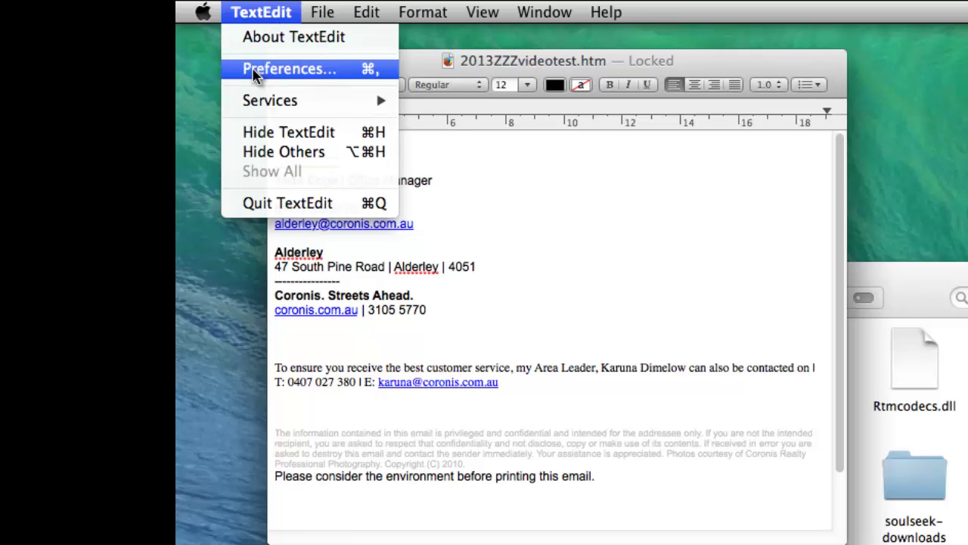
pyautogui.click(254, 73)
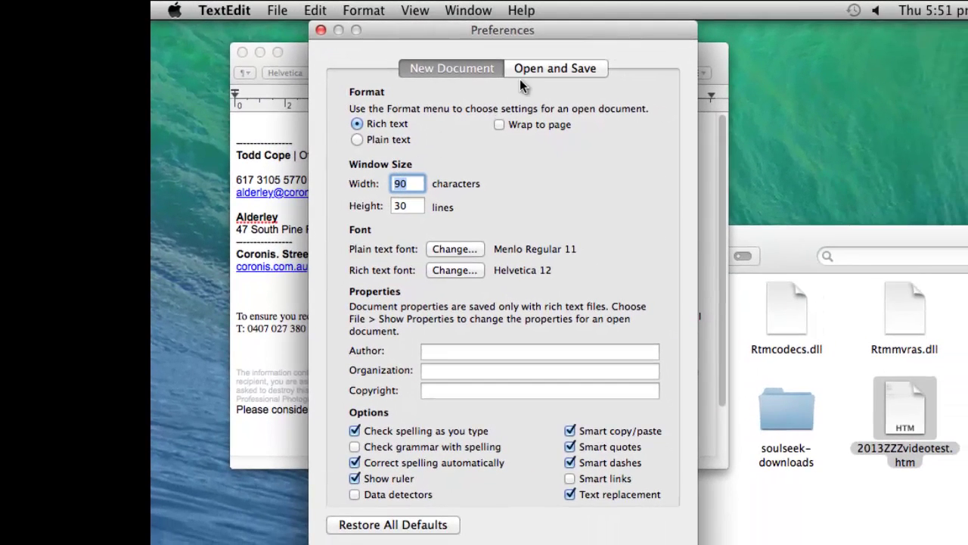
pyautogui.click(536, 68)
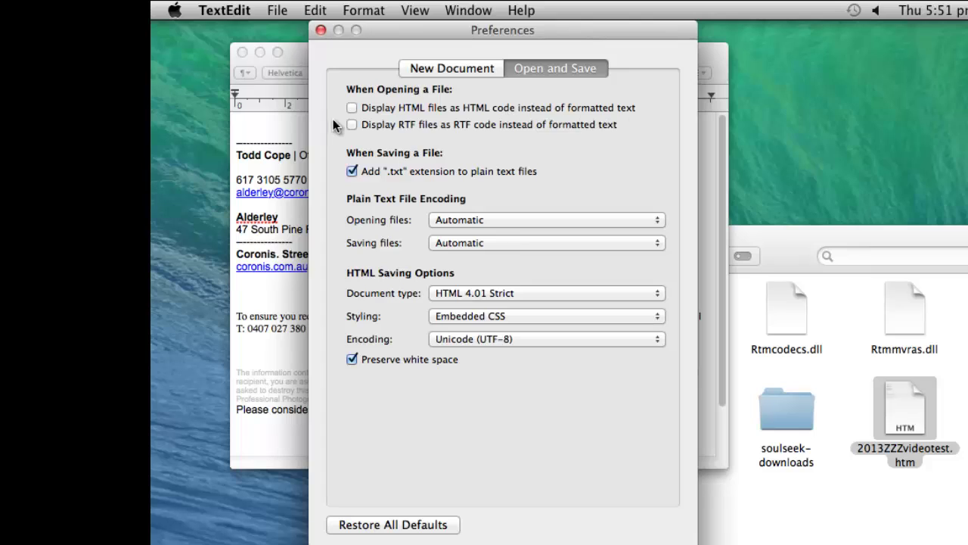
pyautogui.click(353, 109)
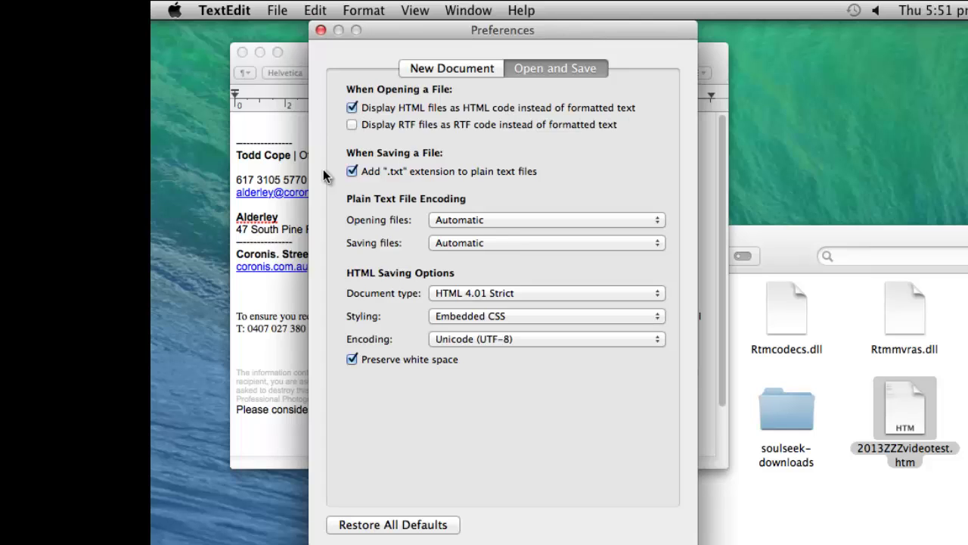
# Close the TextEdit Preferences window and the formatted document
pyautogui.click(319, 29)
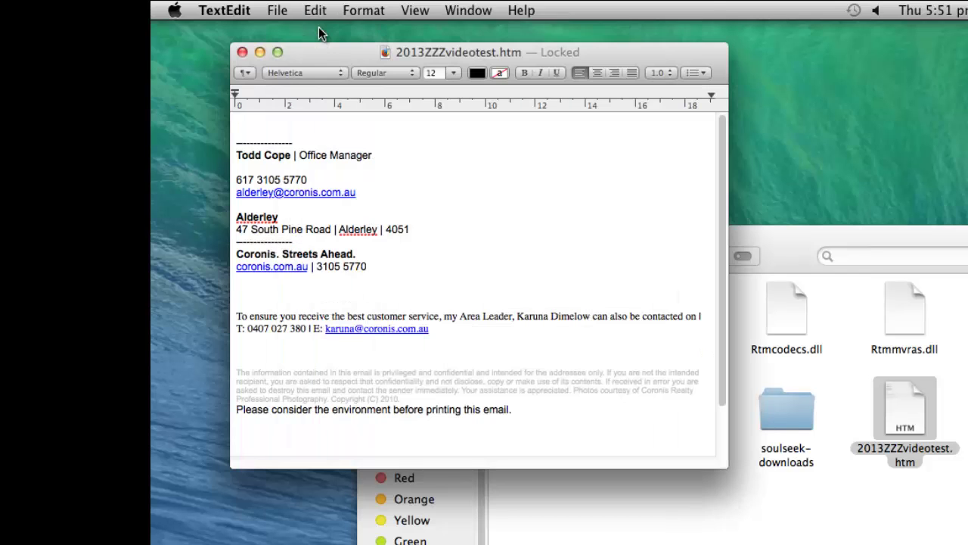
pyautogui.click(242, 52)
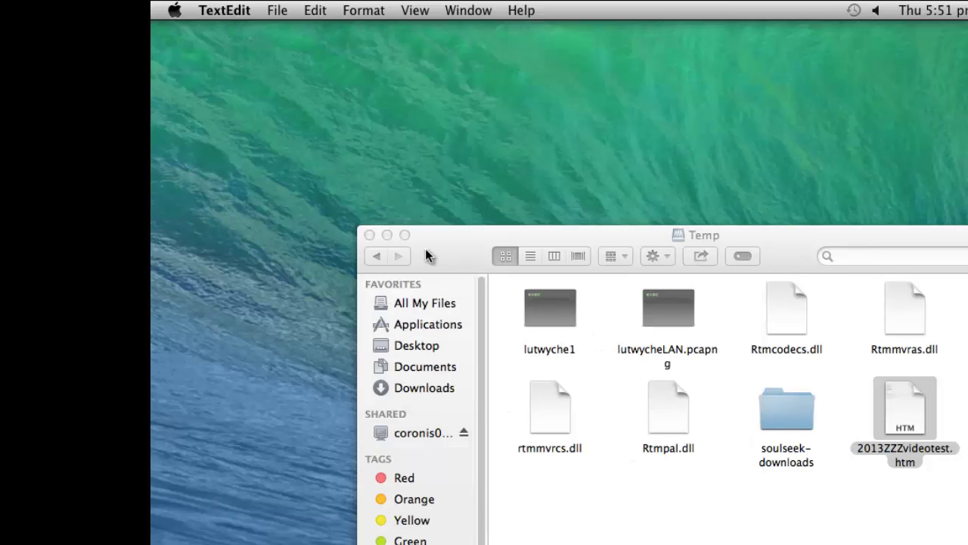
pyautogui.click(225, 16)
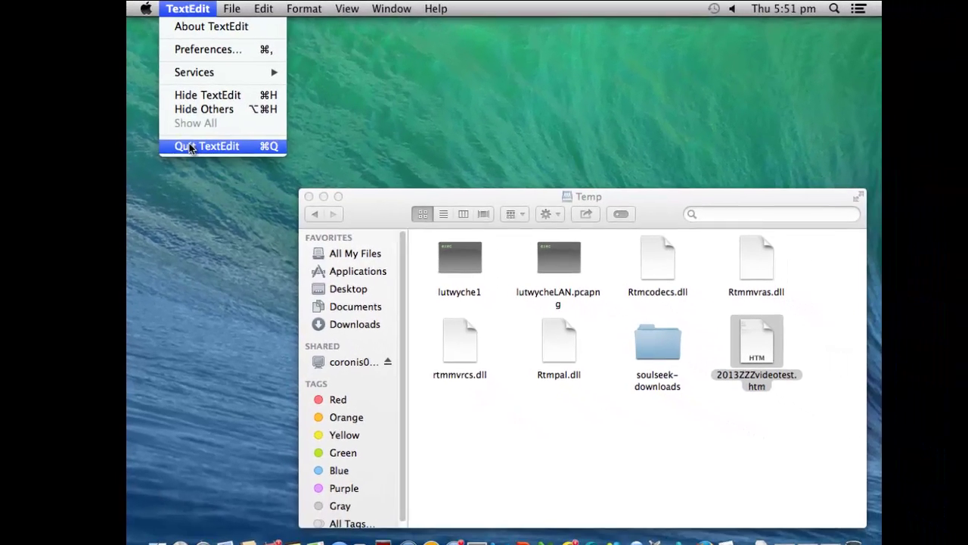
# Quit TextEdit and reopen 2013ZZZvideotest.htm in TextEdit as raw HTML
pyautogui.click(248, 174)
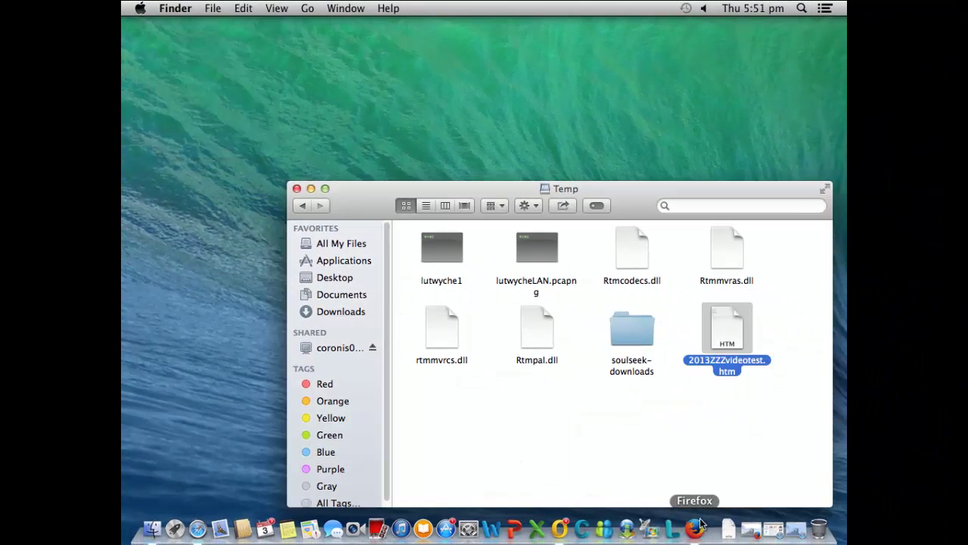
pyautogui.rightClick(721, 334)
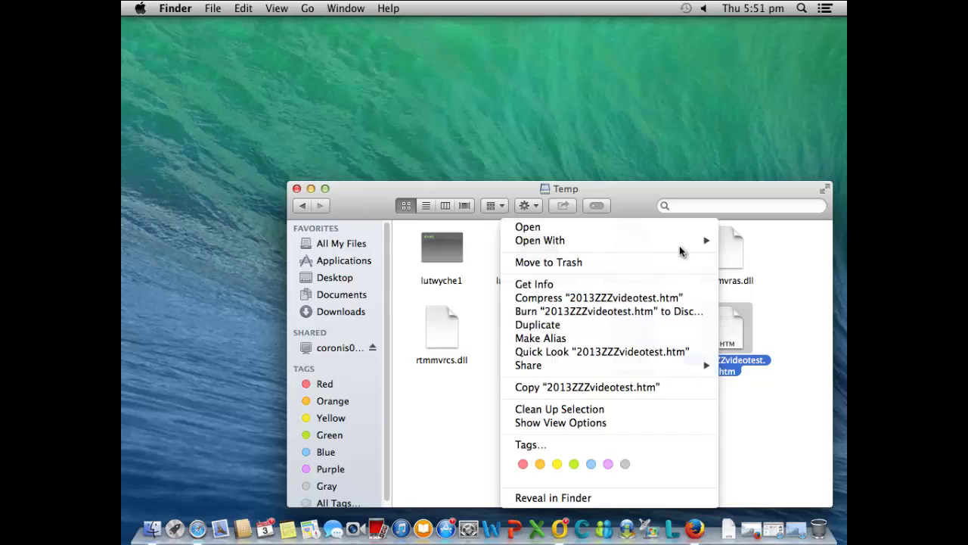
pyautogui.moveTo(682, 244)
pyautogui.click(749, 311)
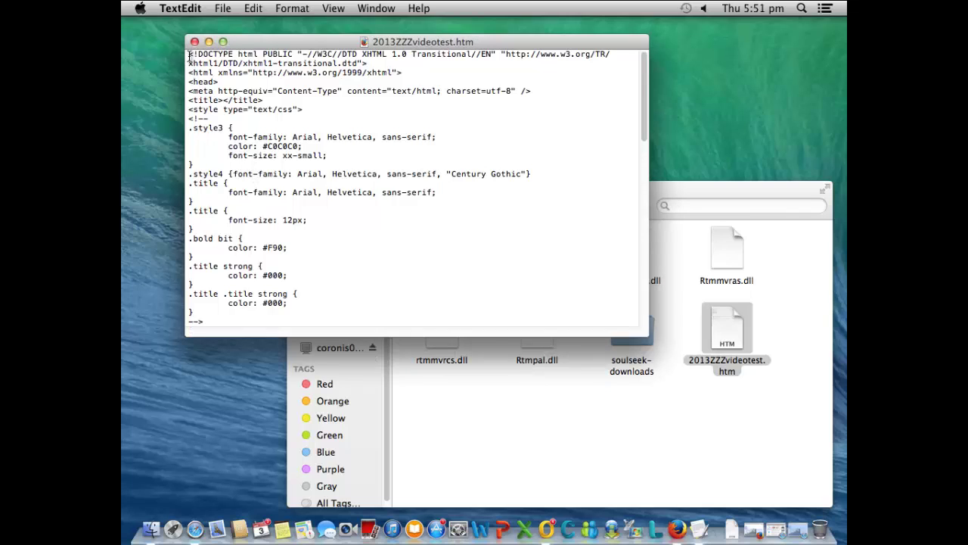
# Select all of the HTML code and copy it
pyautogui.moveTo(192, 57); pyautogui.dragTo(268, 236)
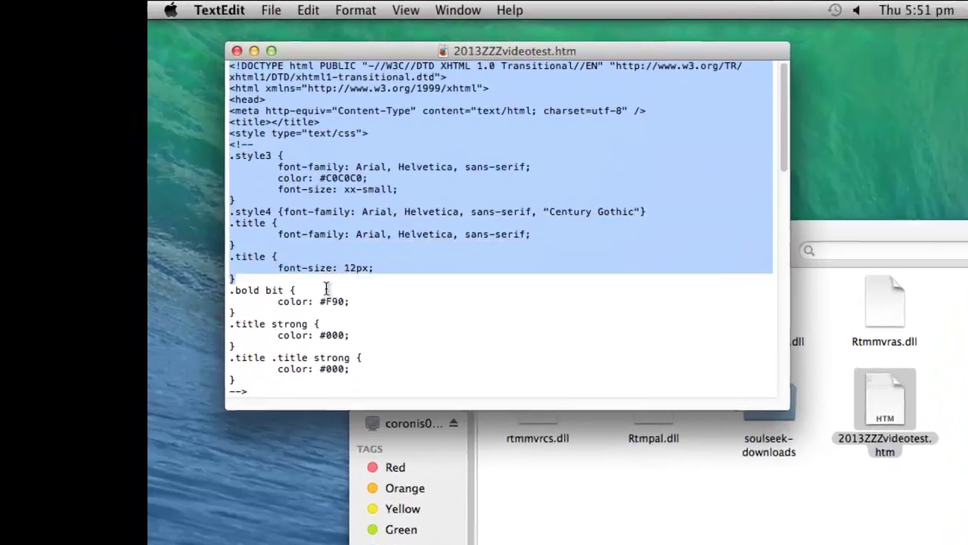
pyautogui.moveTo(326, 288); pyautogui.dragTo(364, 384)
pyautogui.moveTo(429, 453); pyautogui.dragTo(411, 443)
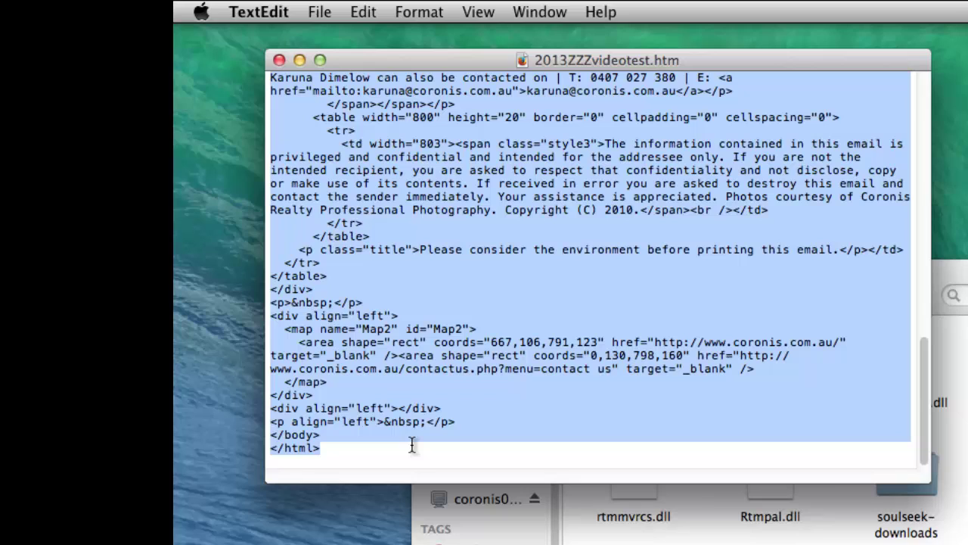
pyautogui.rightClick(385, 304)
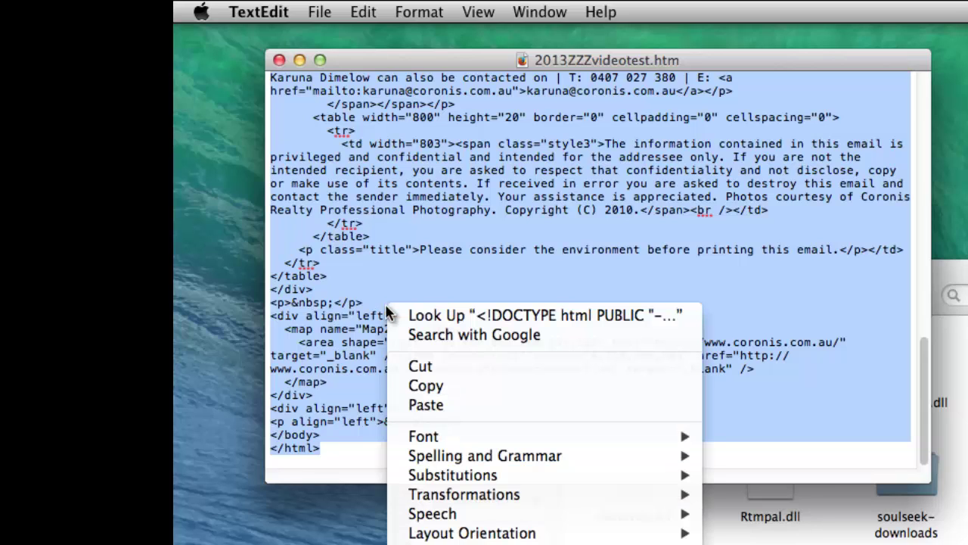
pyautogui.click(415, 386)
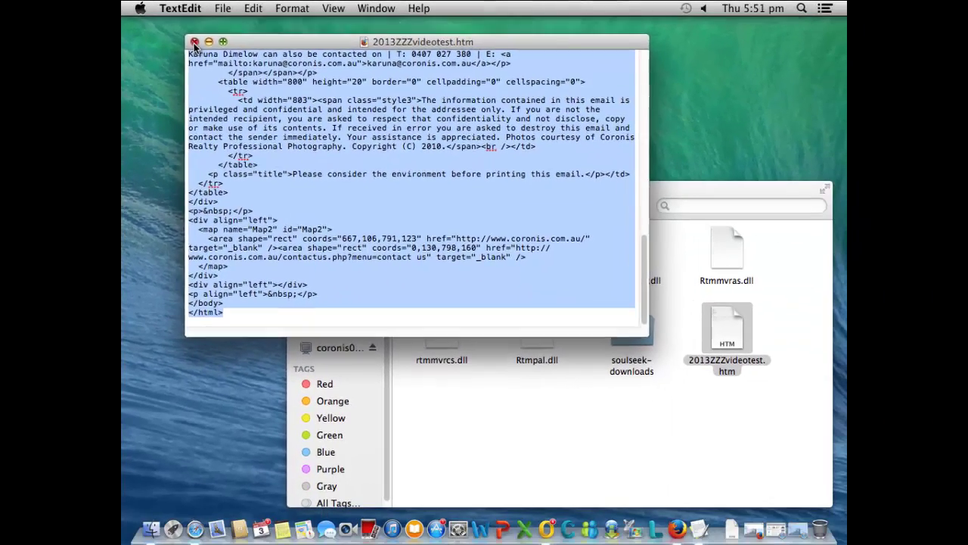
# Close the HTML document and open the hidden user Library folder using Option with Go
pyautogui.click(236, 51)
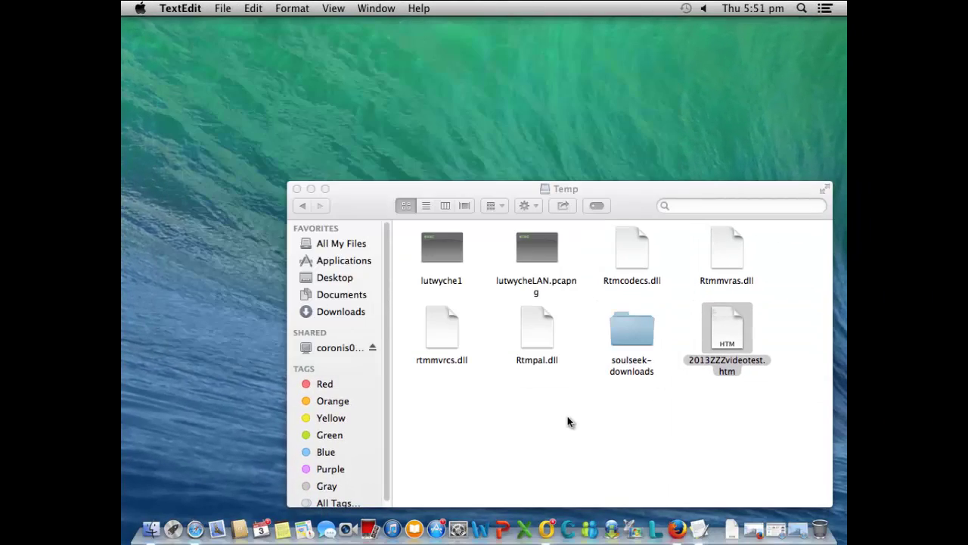
pyautogui.moveTo(400, 189); pyautogui.dragTo(329, 119)
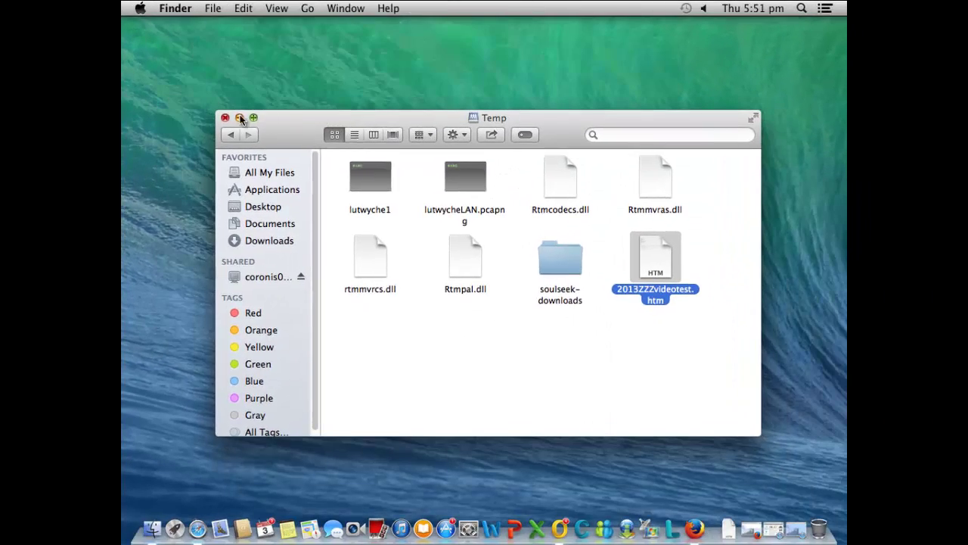
pyautogui.click(262, 61)
pyautogui.click(307, 8)
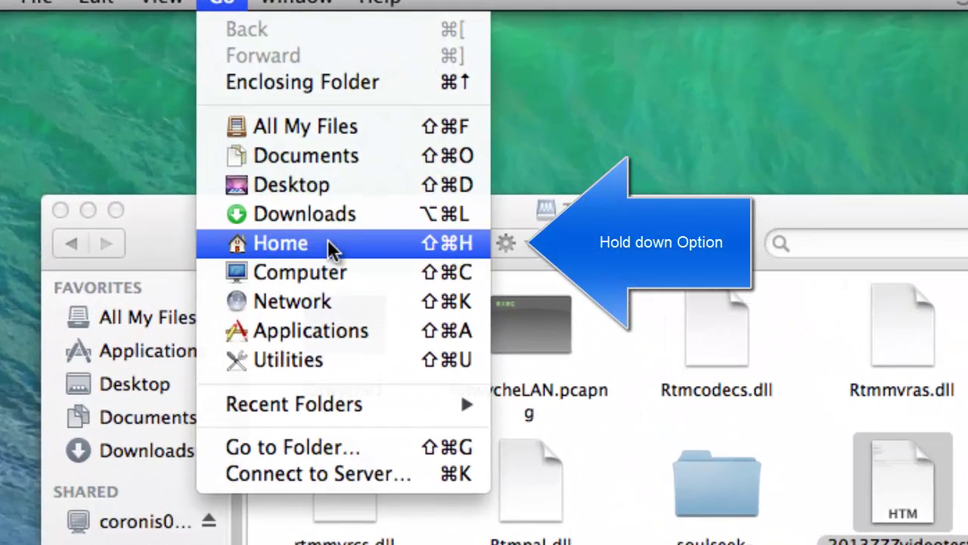
pyautogui.press('alt')
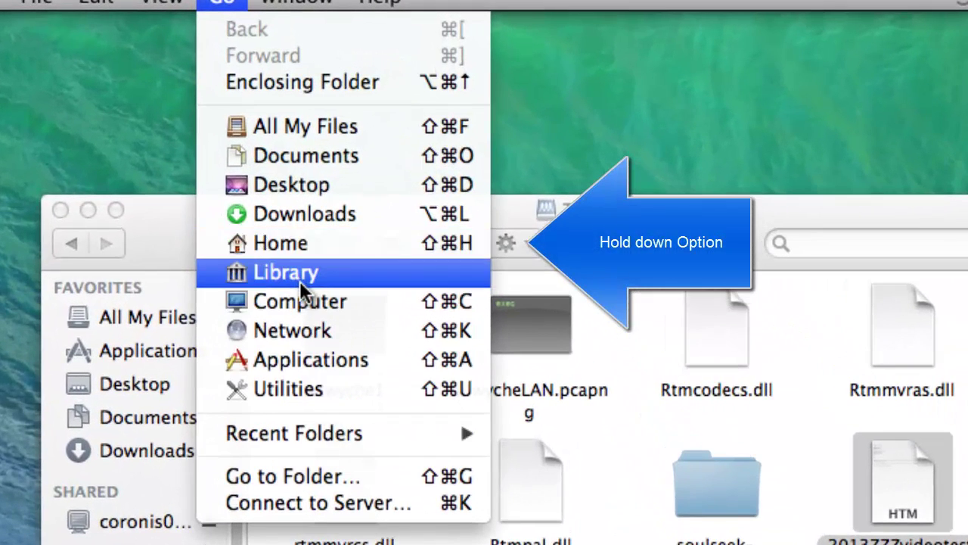
pyautogui.click(301, 280)
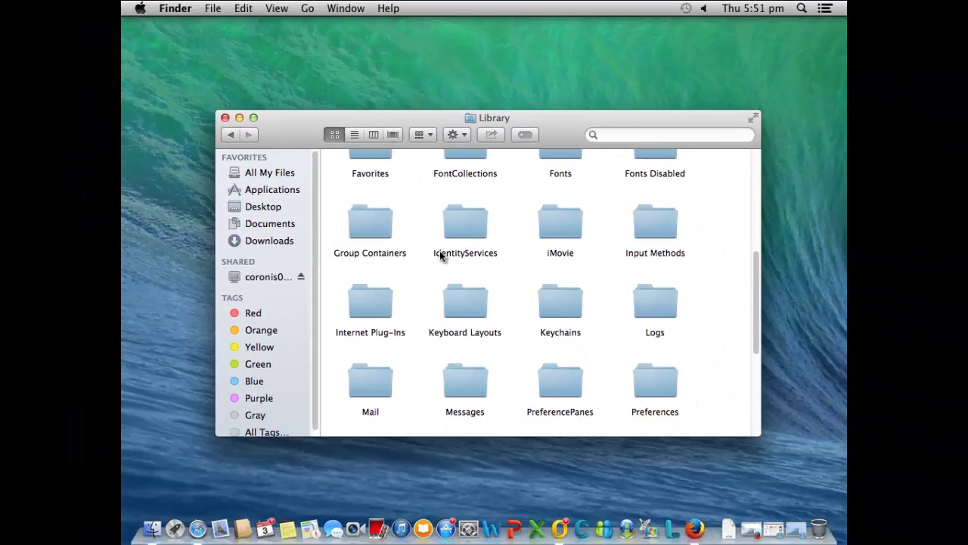
# Open Mail > V2 > MailData > Signatures and select the newest .mailsignature file in list view
pyautogui.doubleClick(378, 383)
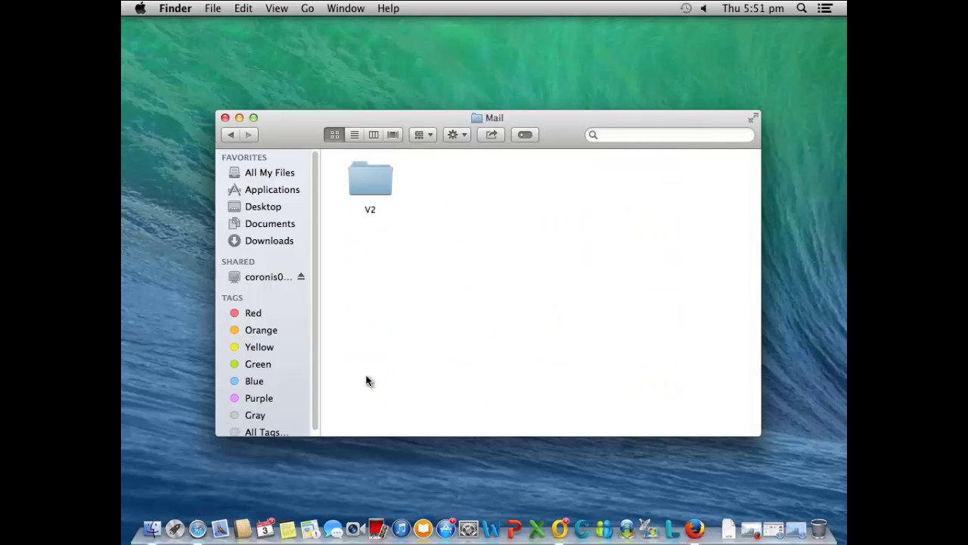
pyautogui.click(377, 178)
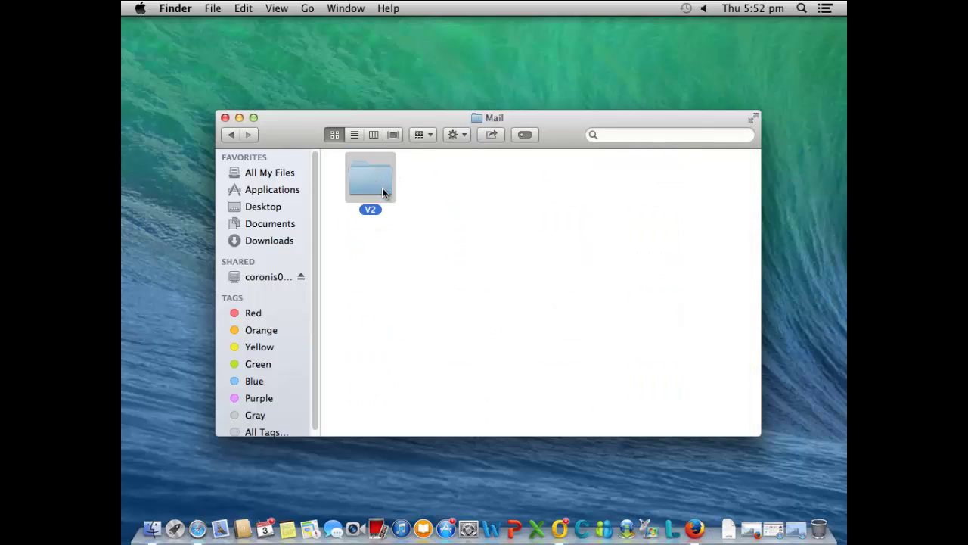
pyautogui.doubleClick(379, 179)
pyautogui.doubleClick(560, 185)
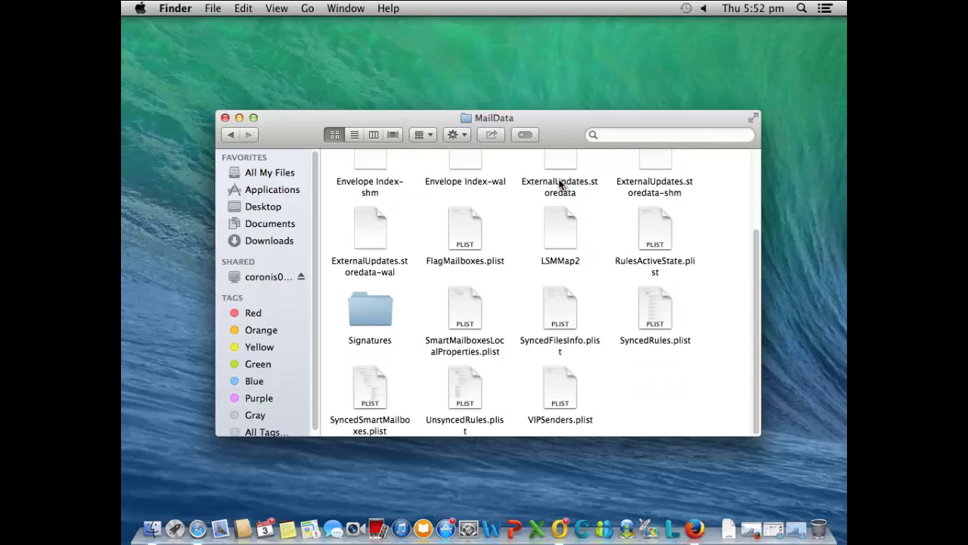
pyautogui.doubleClick(370, 312)
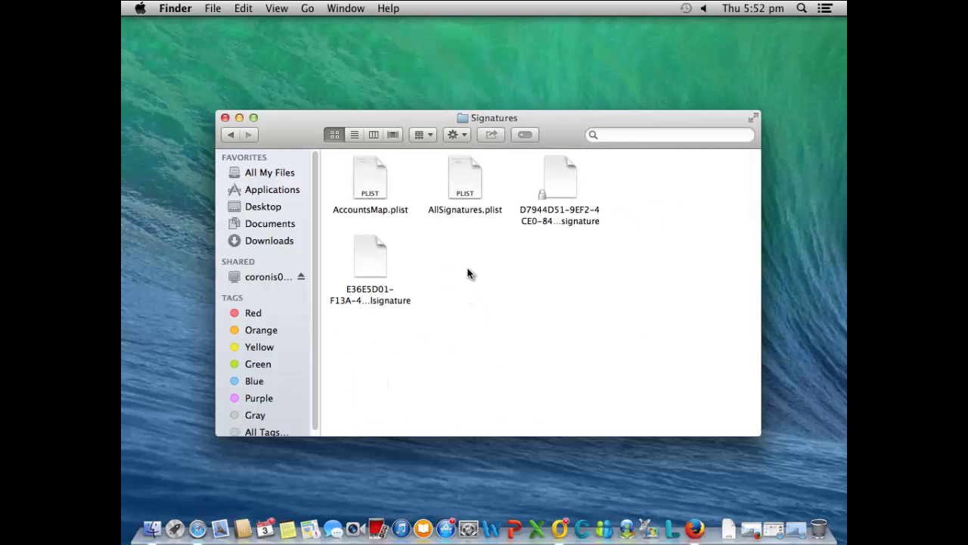
pyautogui.click(381, 296)
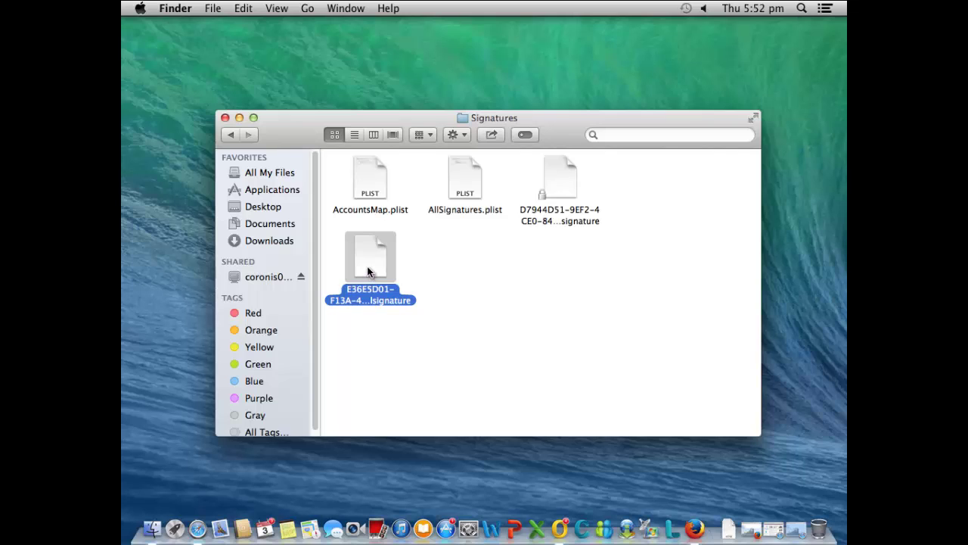
pyautogui.click(354, 135)
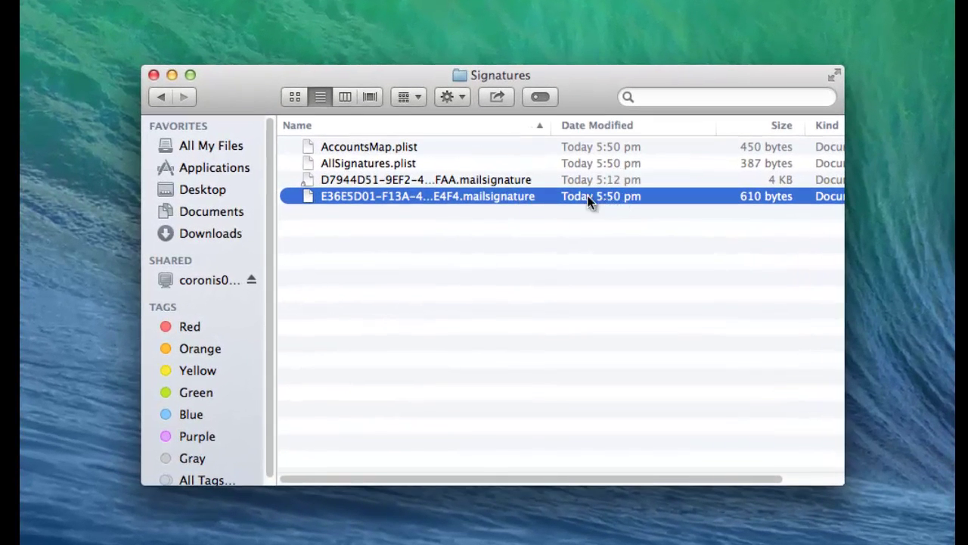
# Open the newest 610-byte .mailsignature file in TextEdit through Open With > Other
pyautogui.rightClick(375, 194)
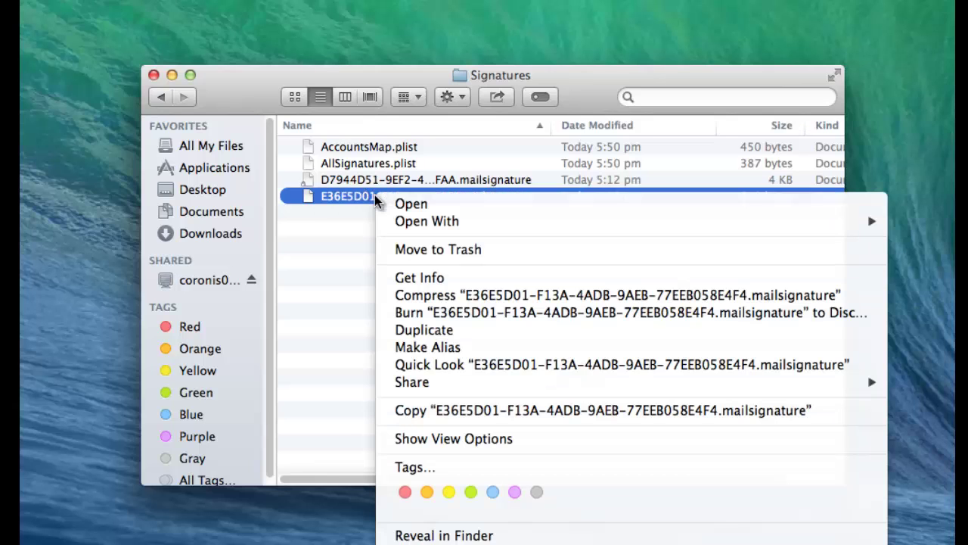
pyautogui.press('Escape')
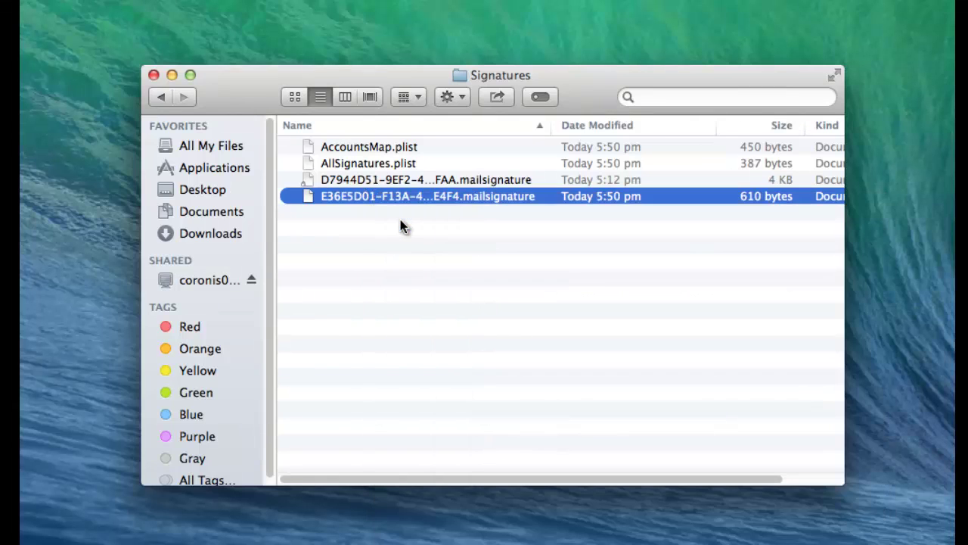
pyautogui.rightClick(397, 208)
pyautogui.moveTo(401, 219)
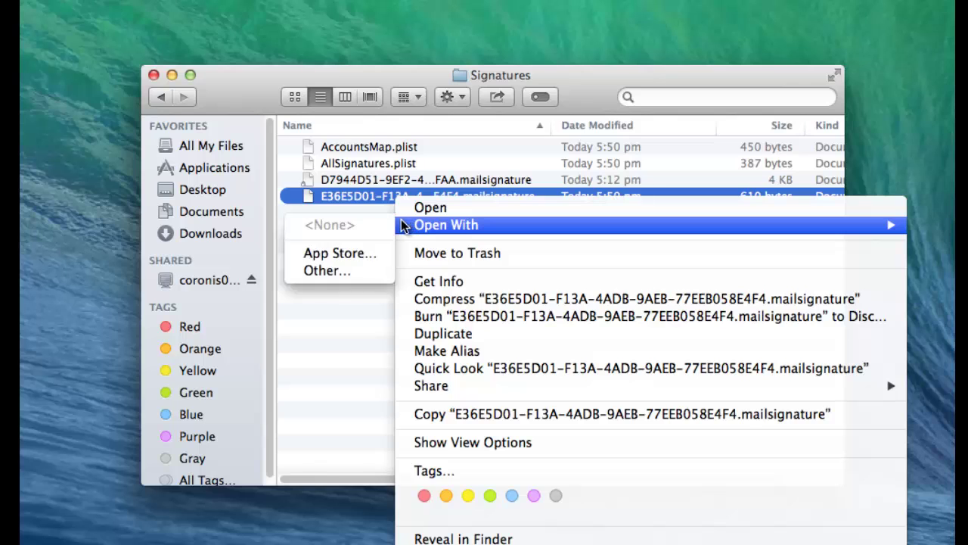
pyautogui.click(352, 269)
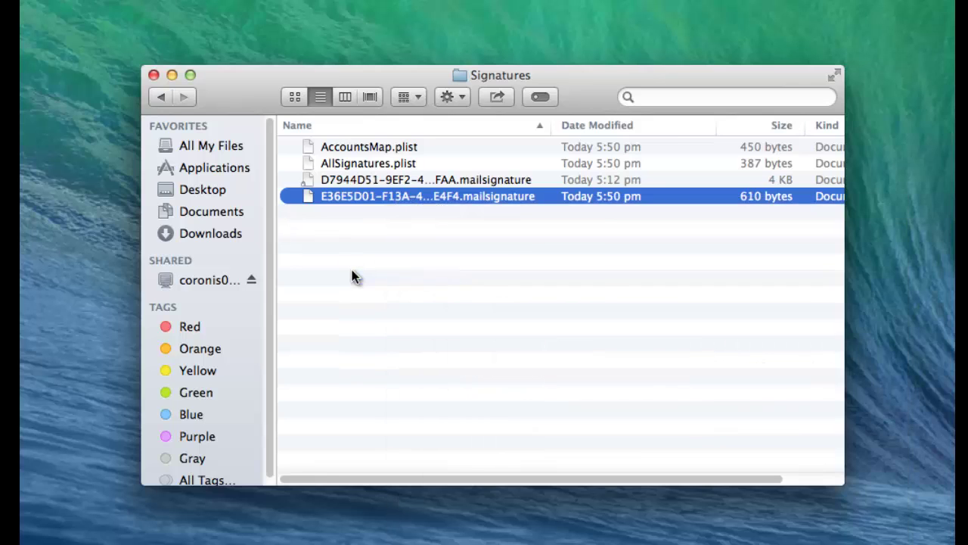
pyautogui.scroll(-10, 370, 185)
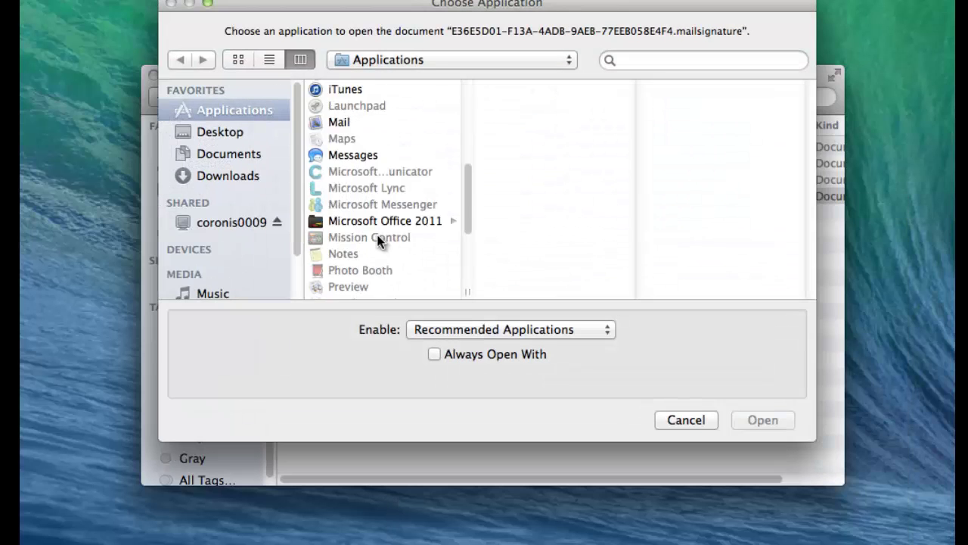
pyautogui.click(384, 258)
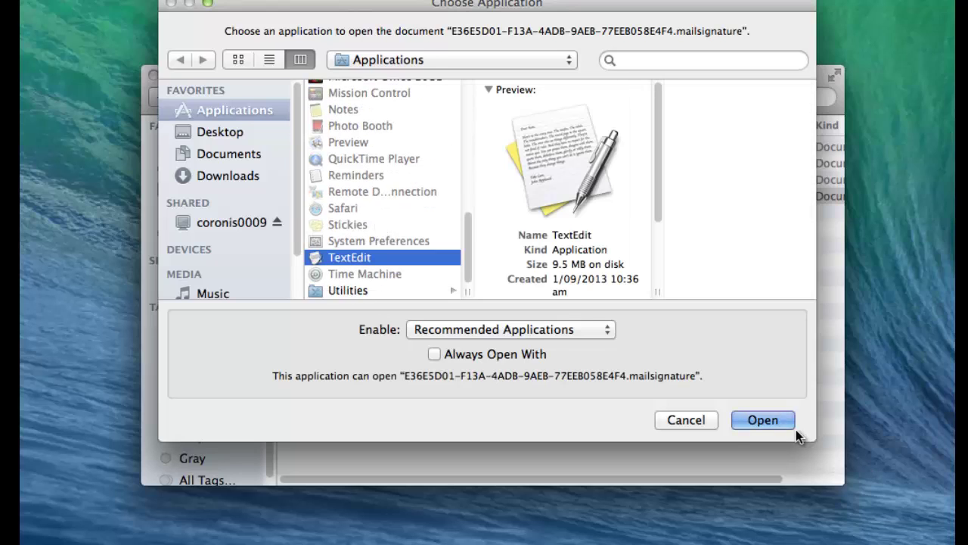
pyautogui.click(762, 420)
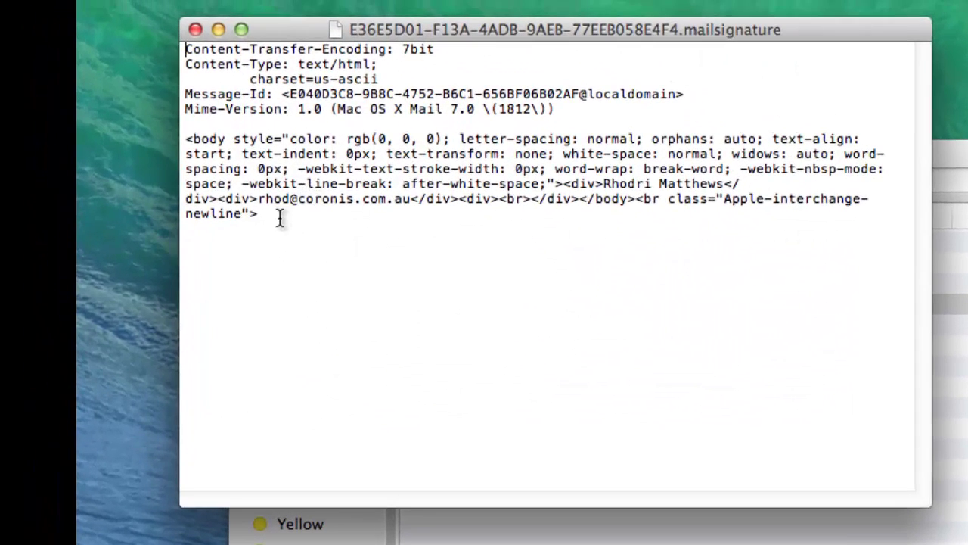
pyautogui.click(218, 165)
# Replace the old body code block with the pasted HTML signature code
pyautogui.moveTo(261, 215); pyautogui.dragTo(187, 140)
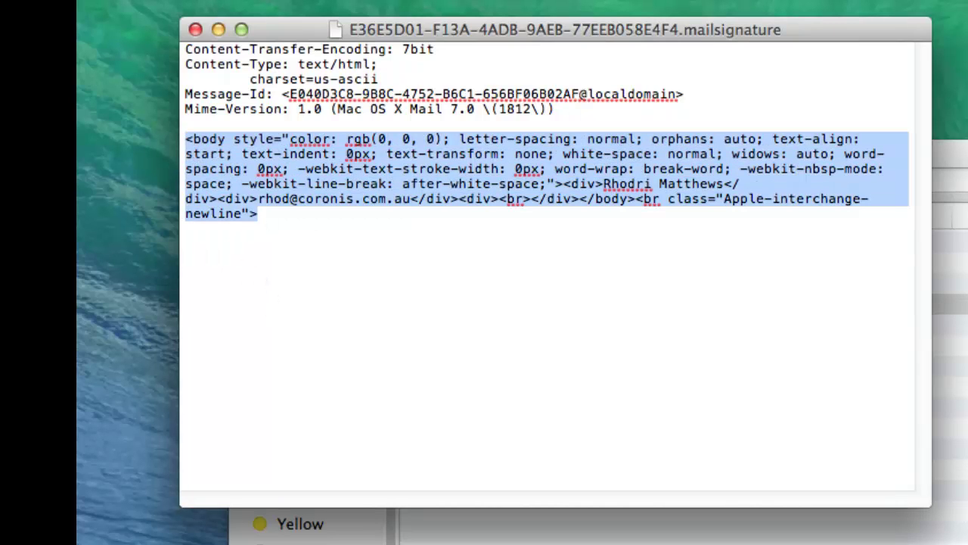
pyautogui.press('BackSpace')
pyautogui.rightClick(206, 143)
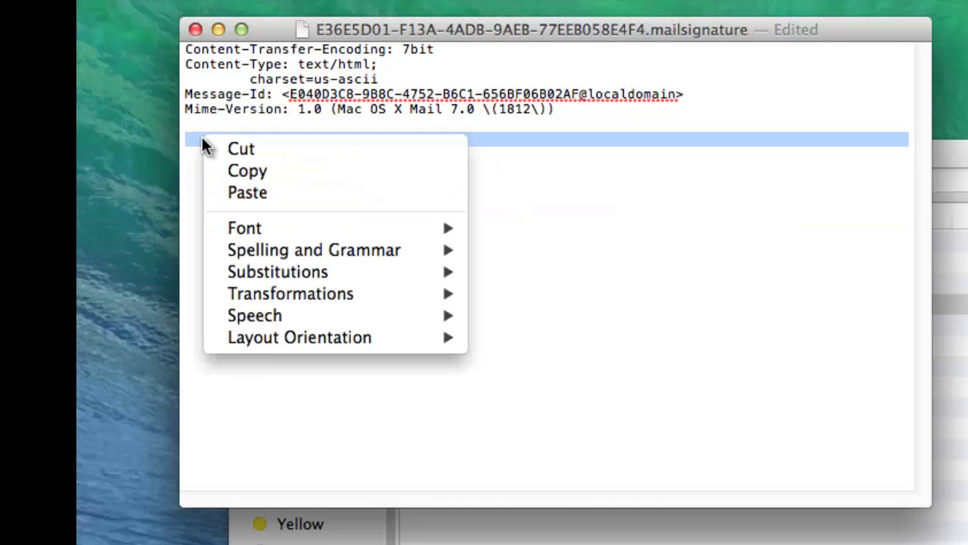
pyautogui.click(233, 192)
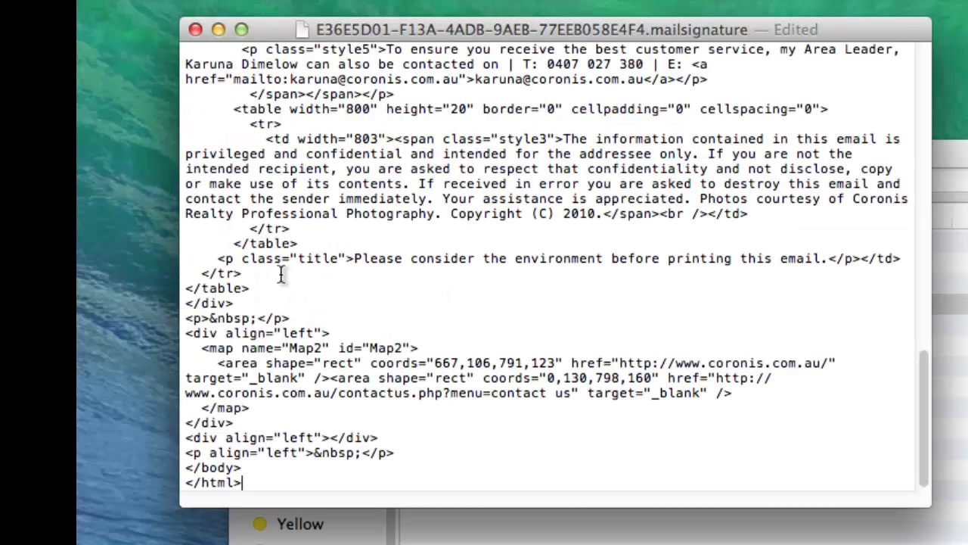
pyautogui.scroll(10, 292, 336)
pyautogui.scroll(10, 293, 342)
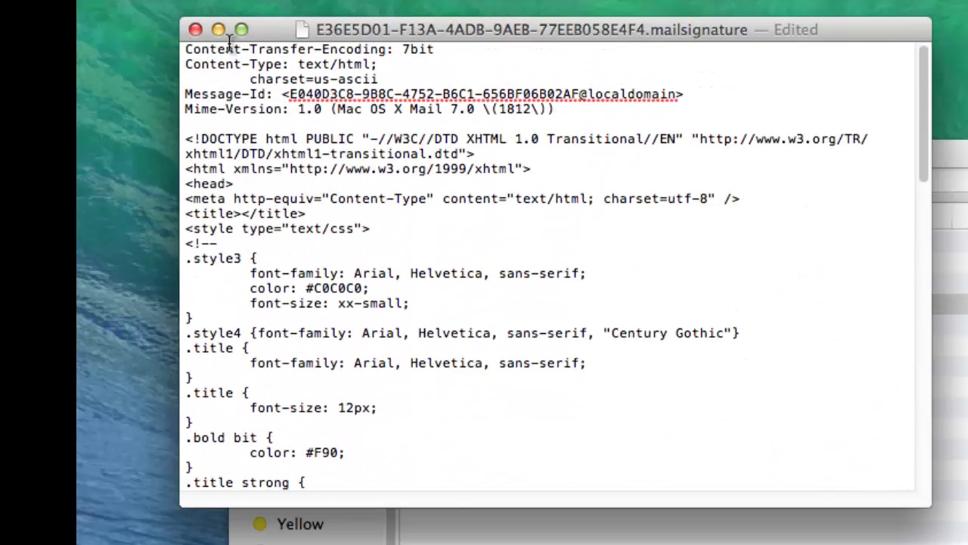
# Save the edited signature file and close it
pyautogui.click(242, 3)
pyautogui.click(257, 106)
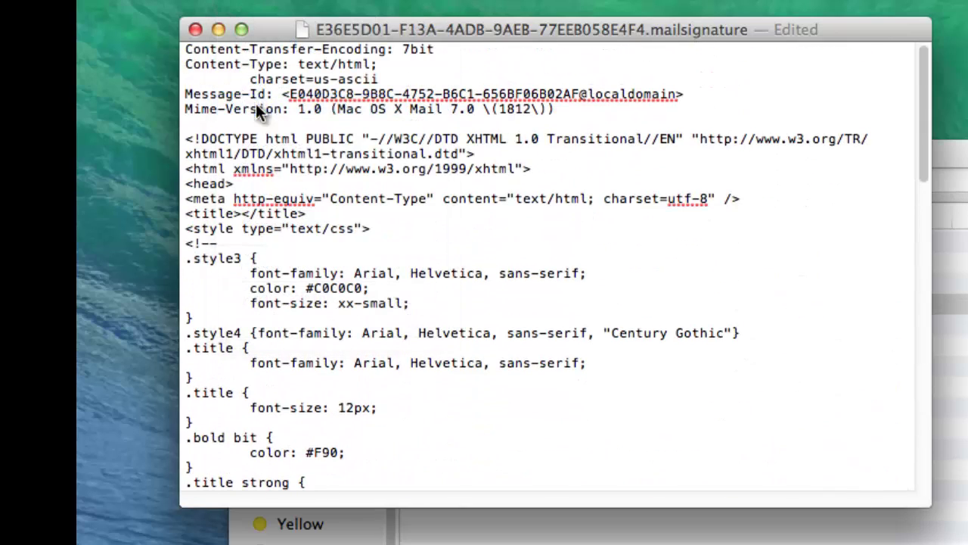
pyautogui.click(195, 30)
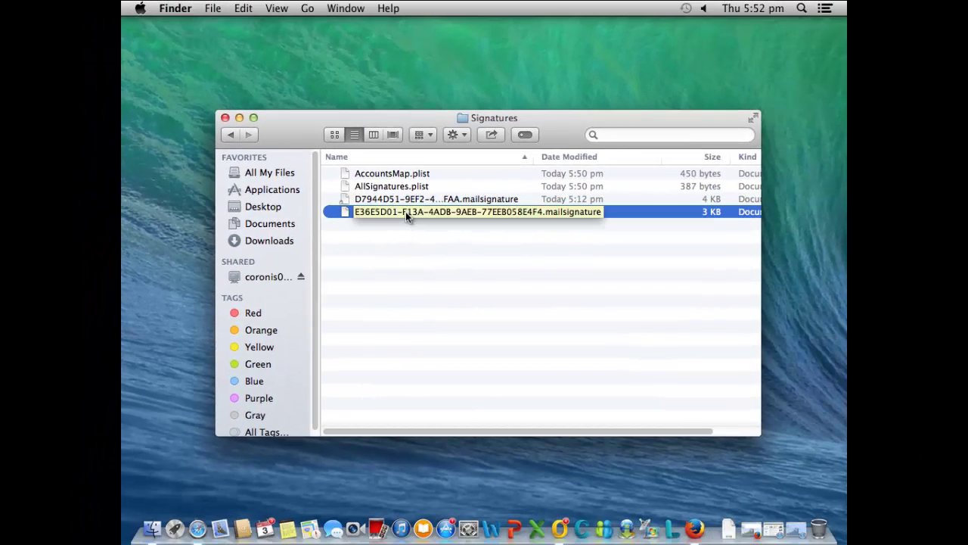
# Tick Locked in Get Info for the edited .mailsignature file, then close the Info window
pyautogui.rightClick(406, 212)
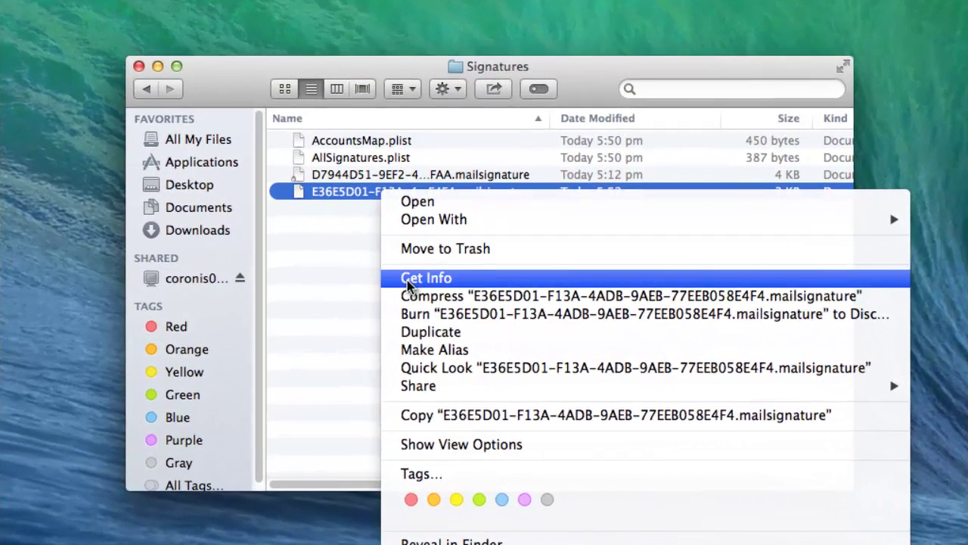
pyautogui.click(408, 278)
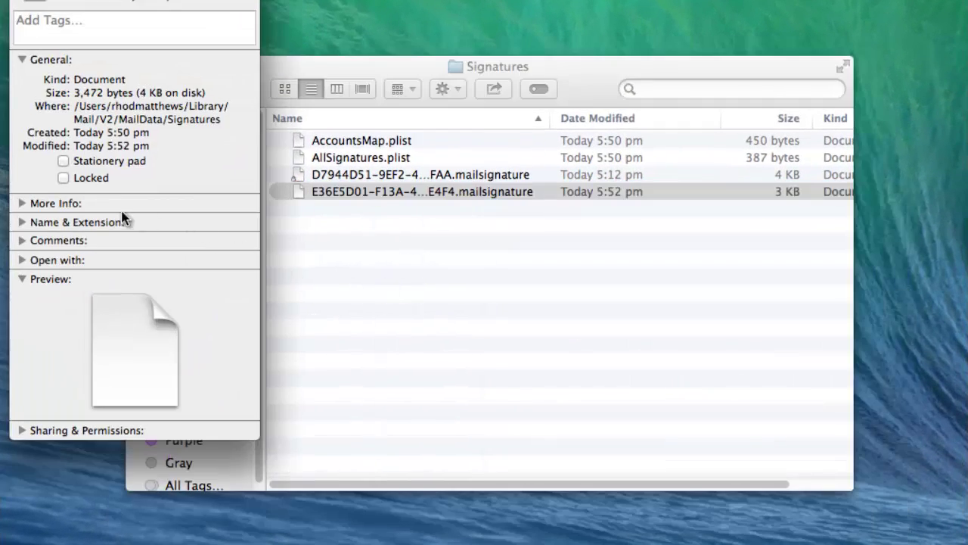
pyautogui.click(22, 204)
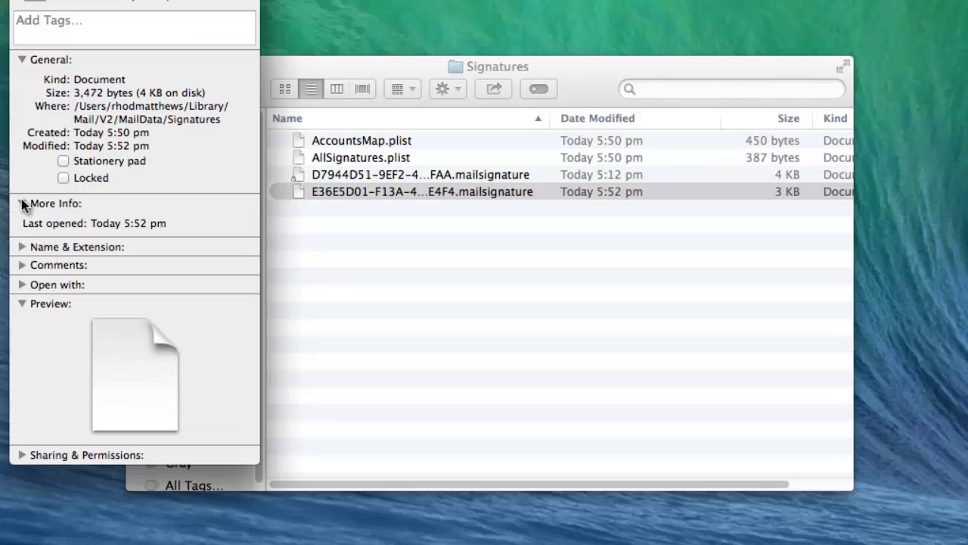
pyautogui.click(22, 204)
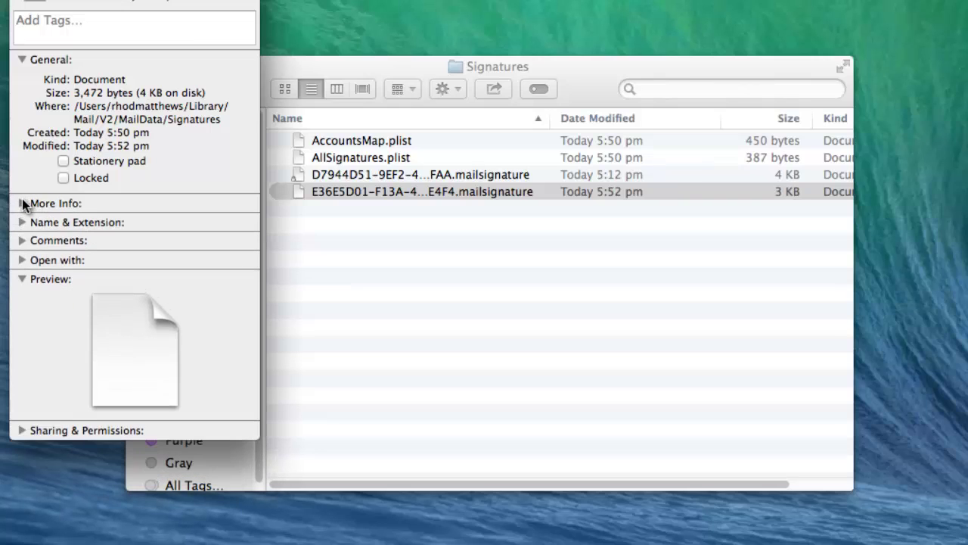
pyautogui.click(63, 179)
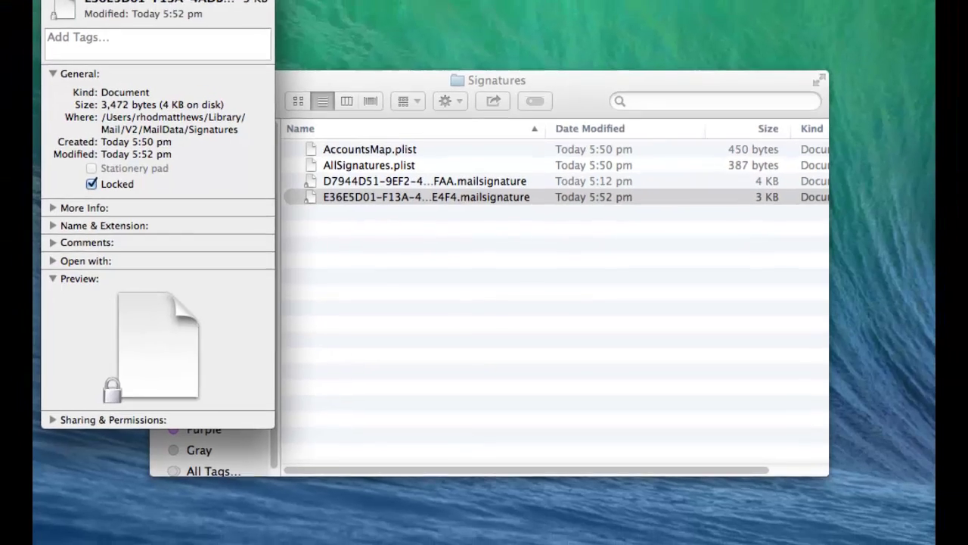
pyautogui.press('super+w')
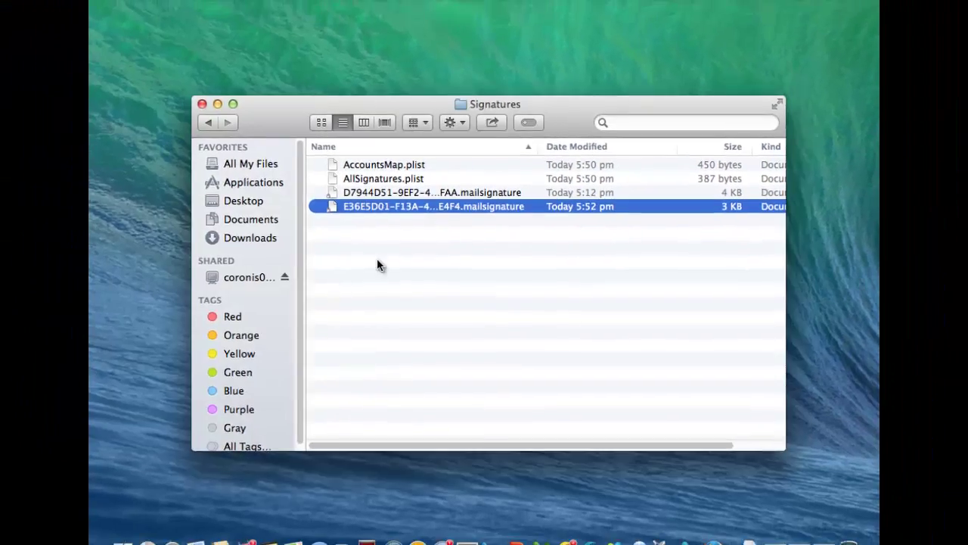
# Back in Mail, confirm a test new message shows the full Coronis HTML signature, then discard it
pyautogui.click(338, 403)
pyautogui.click(220, 528)
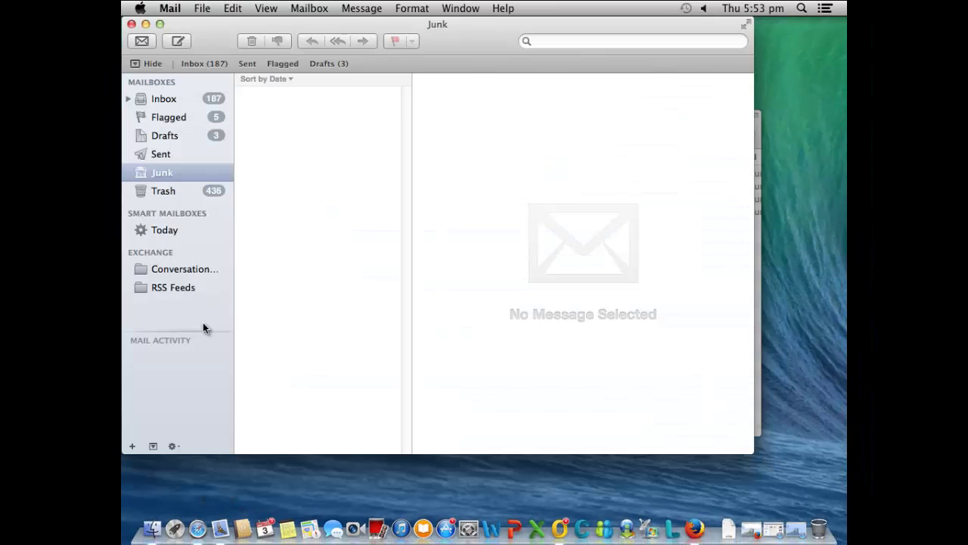
pyautogui.click(176, 42)
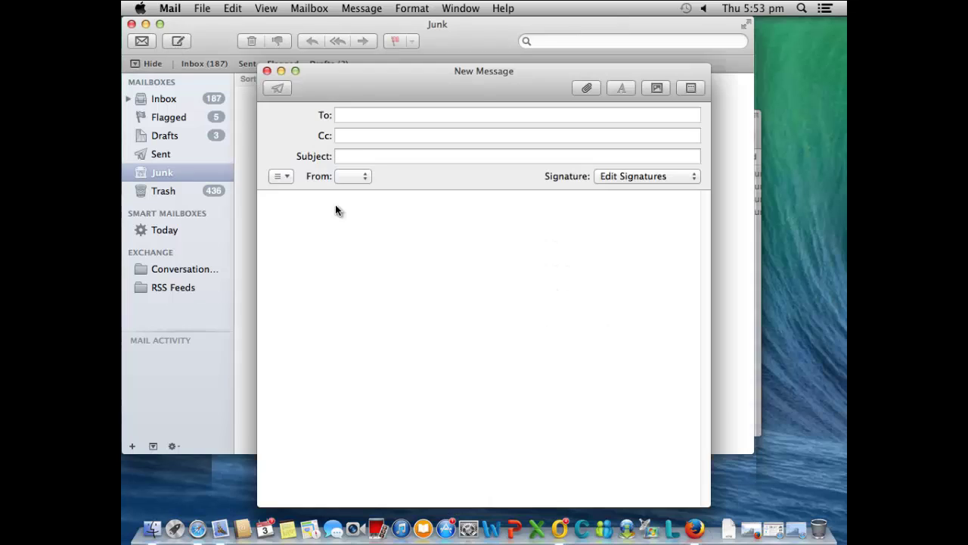
pyautogui.scroll(-5, 400, 270)
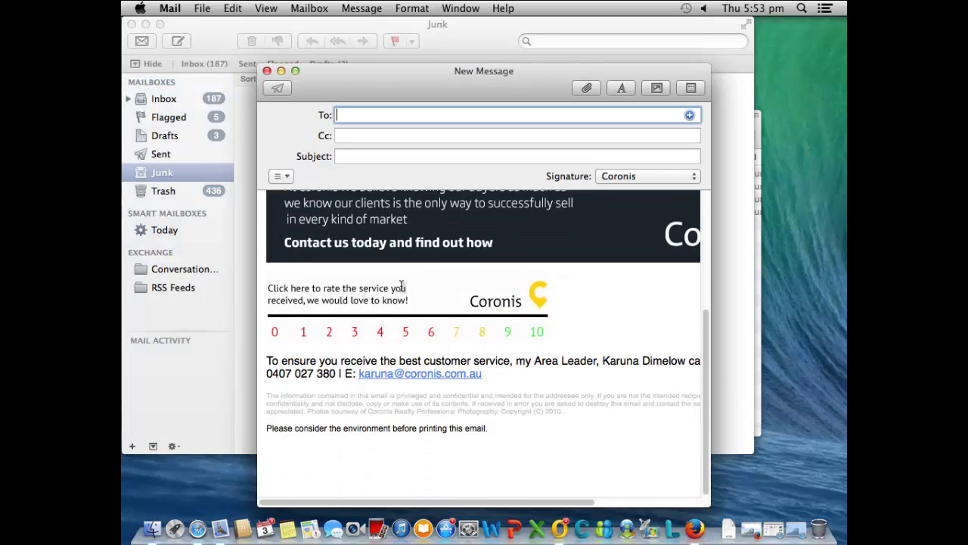
pyautogui.scroll(5, 371, 284)
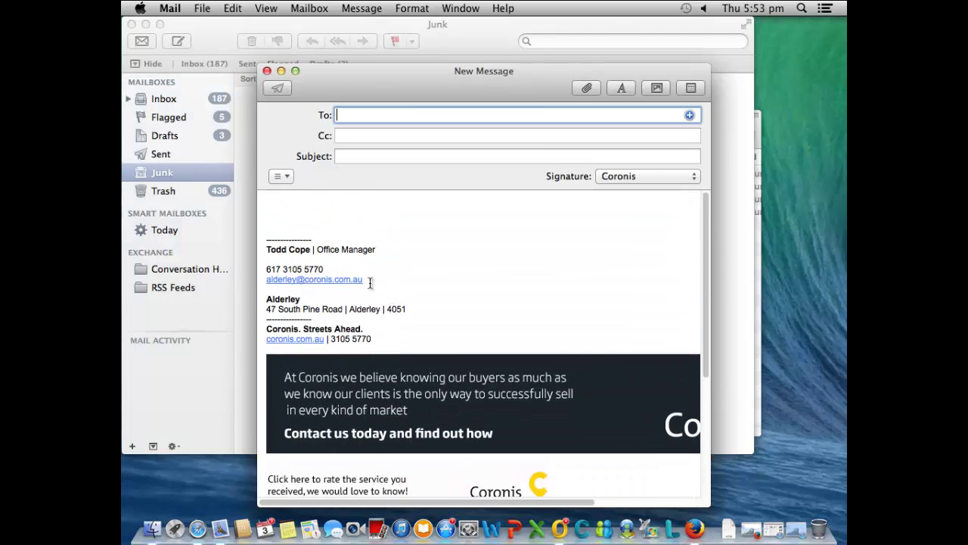
pyautogui.click(267, 71)
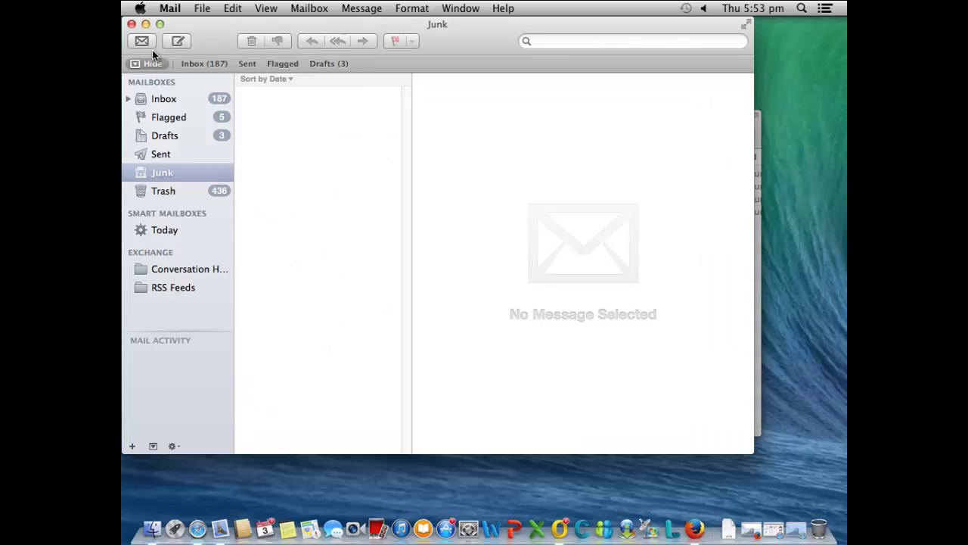